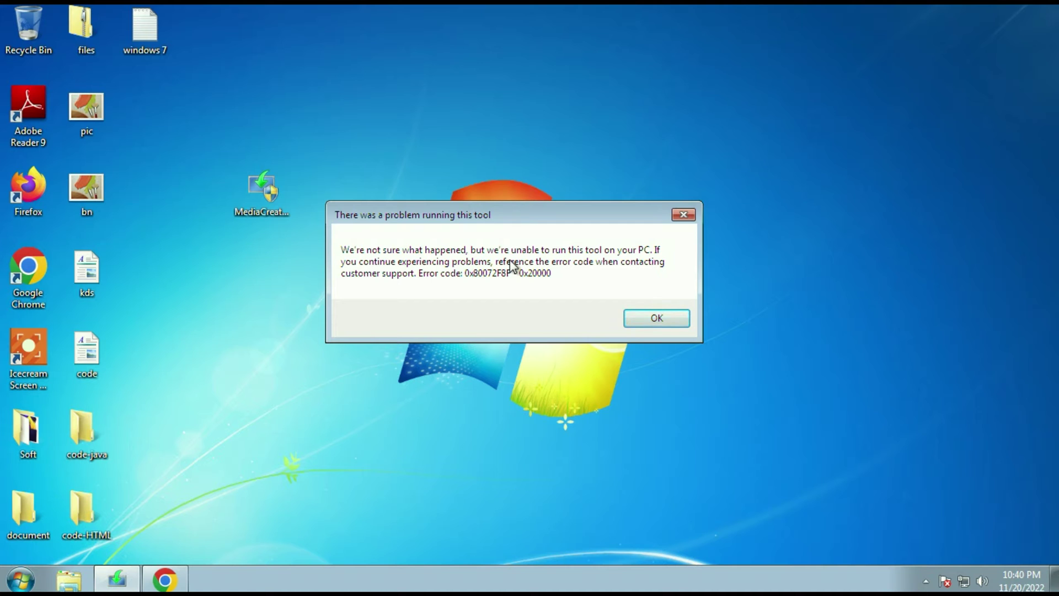
Dismiss the error dialog of the Windows media creation tool
left_click_drag(496, 213, 512, 228)
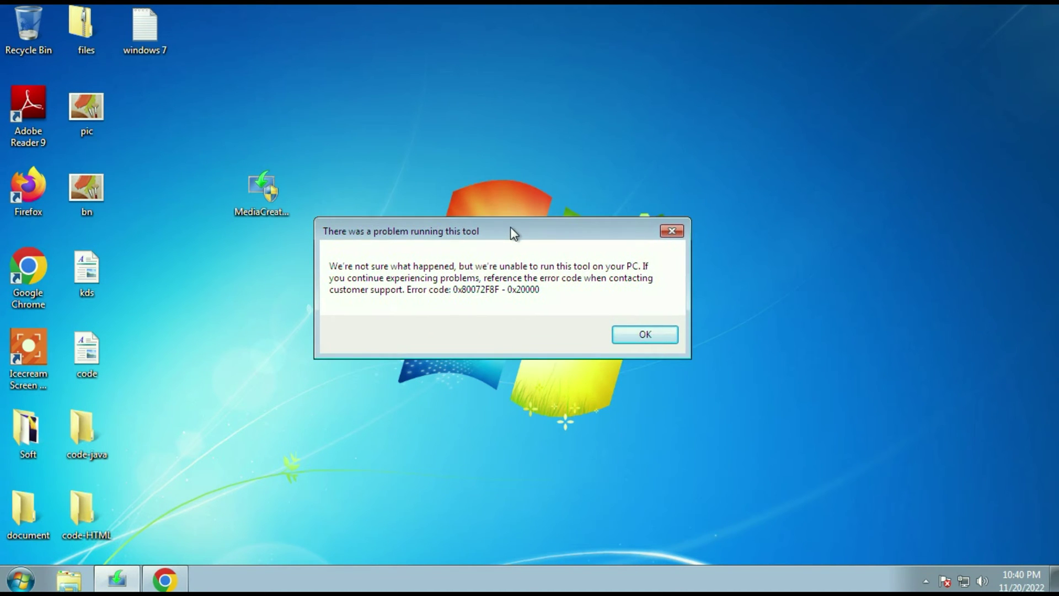
left_click(255, 205)
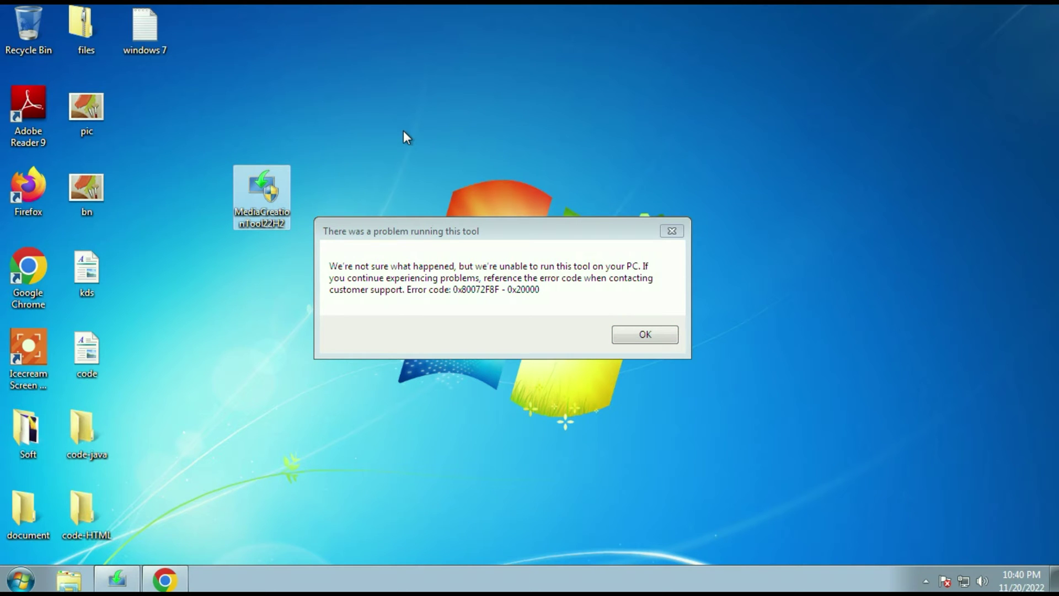
left_click(441, 234)
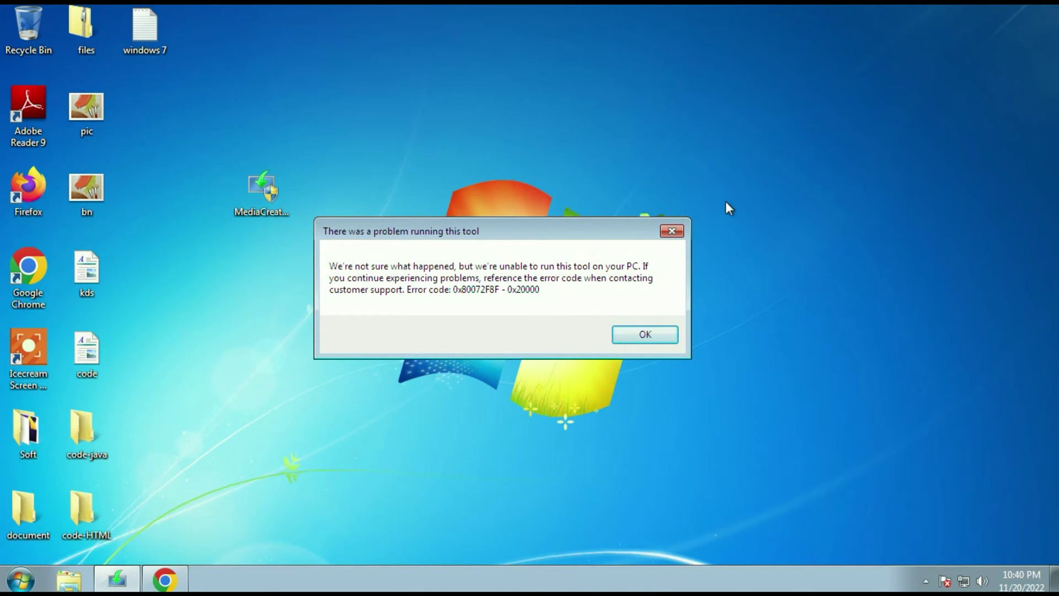
left_click(673, 231)
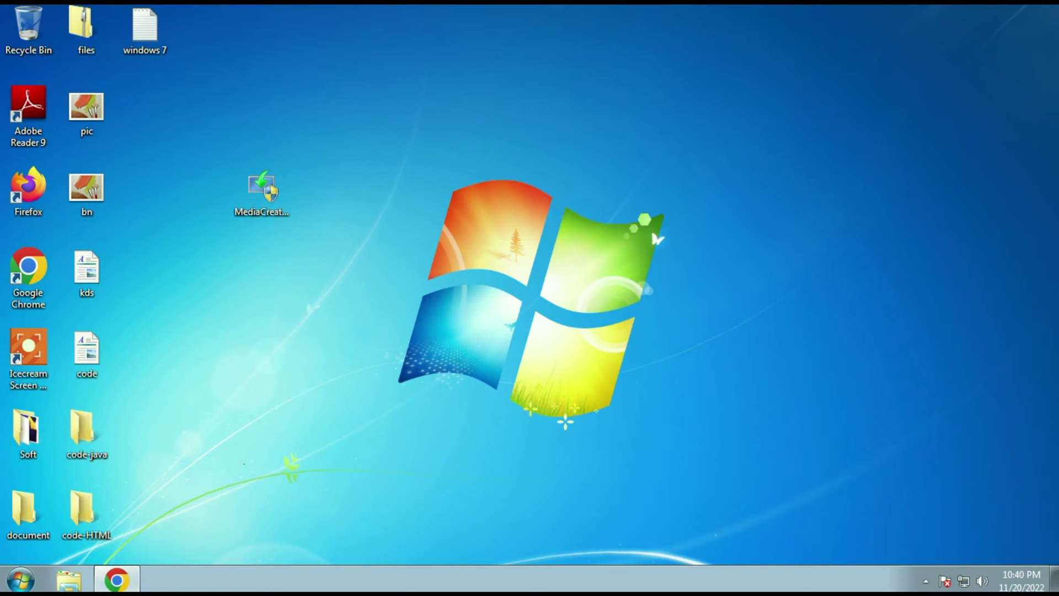
Switch to Chrome and review the Microsoft support article about the update for upgrading from Windows 7 to a later version
left_click(117, 580)
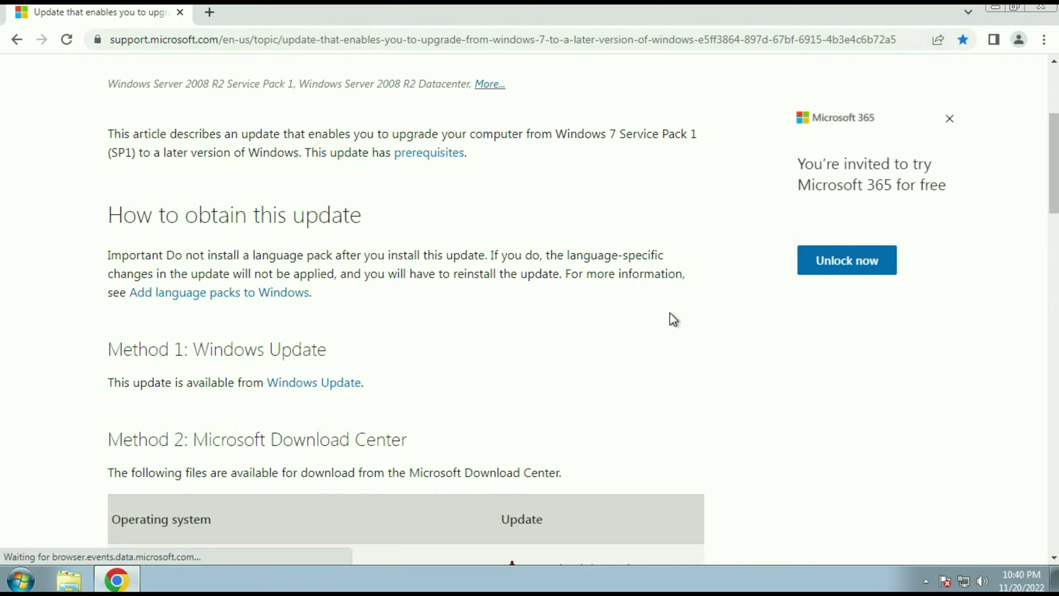
scroll(672, 314, "up", 4)
left_click_drag(109, 179, 638, 227)
left_click(650, 222)
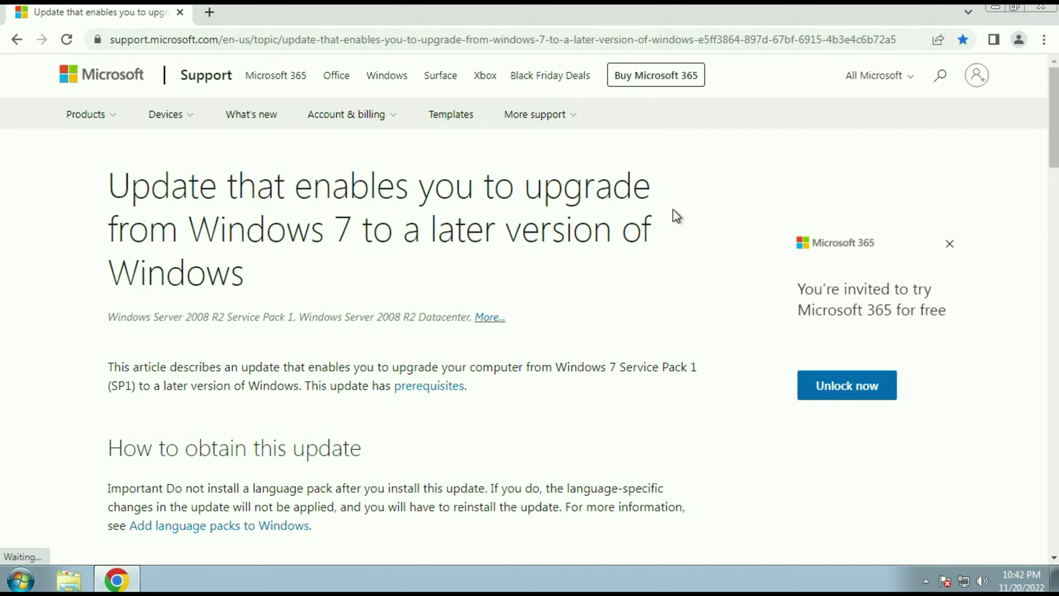
scroll(676, 215, "down", 1)
left_click(778, 41)
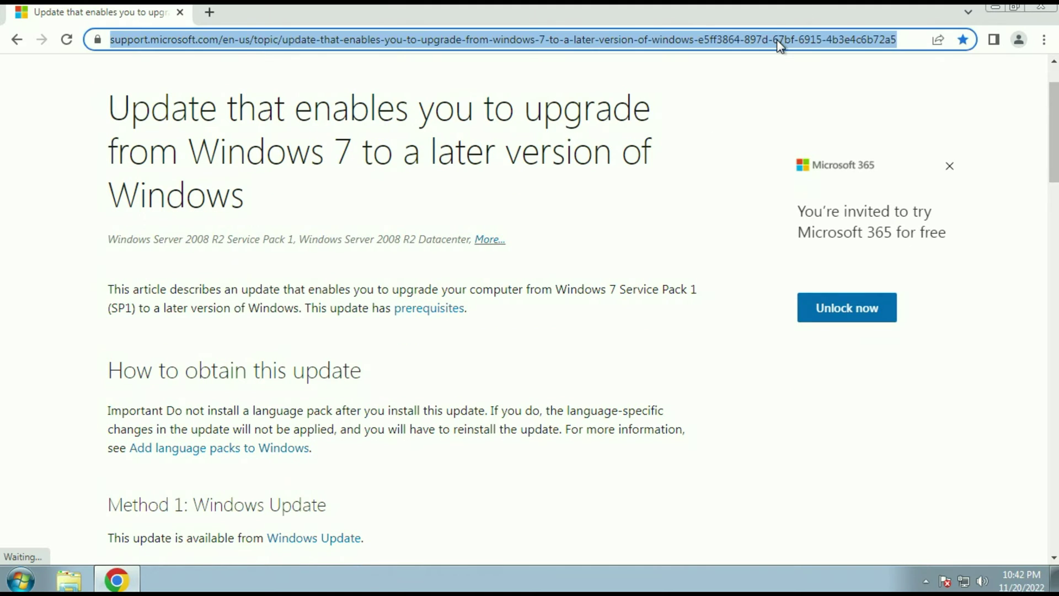
scroll(663, 165, "down", 3)
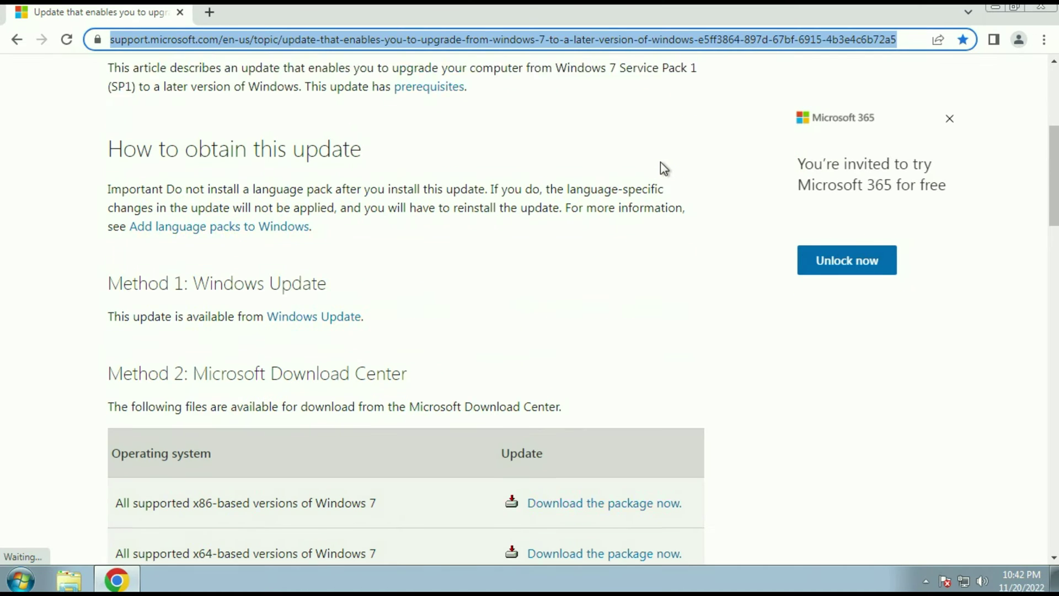
left_click(554, 240)
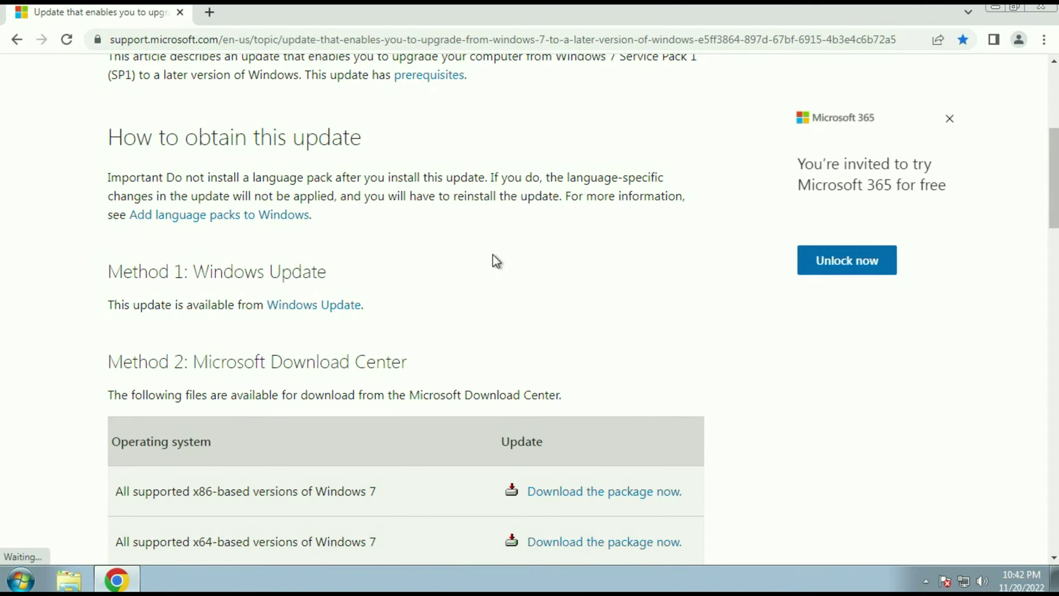
scroll(493, 254, "down", 1)
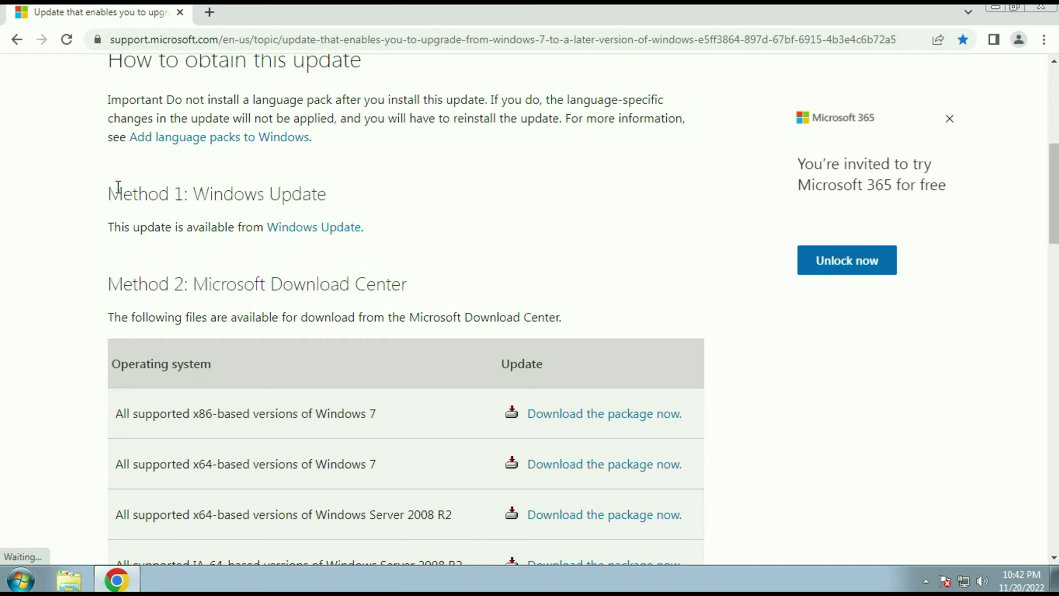
Examine the article's two methods for obtaining the update, Windows Update and Microsoft Download Center
left_click_drag(114, 184, 198, 177)
left_click_drag(108, 283, 200, 279)
left_click(177, 190)
left_click_drag(201, 194, 360, 174)
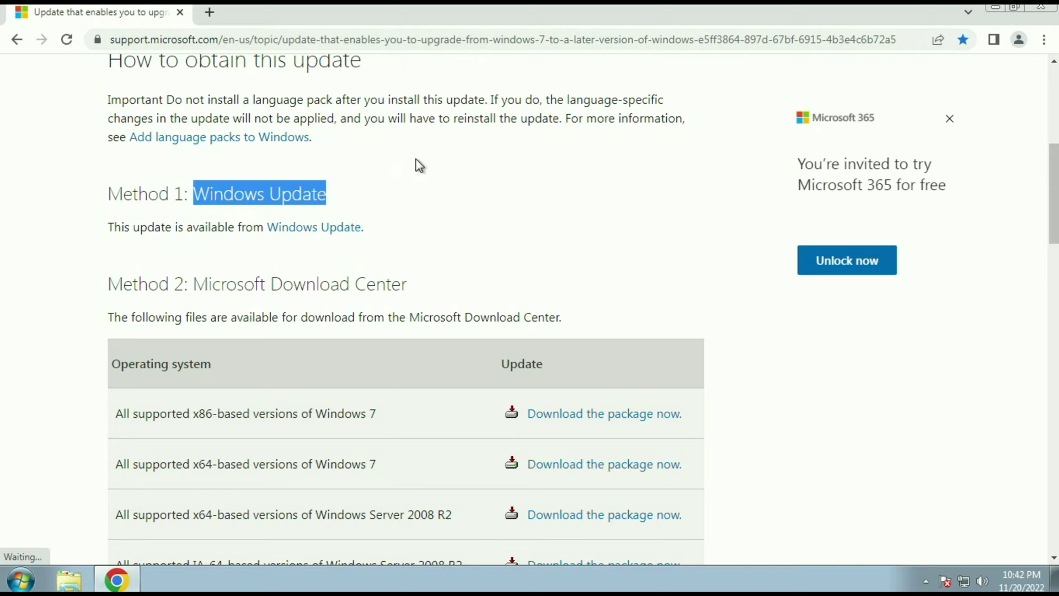
scroll(428, 203, "down", 1)
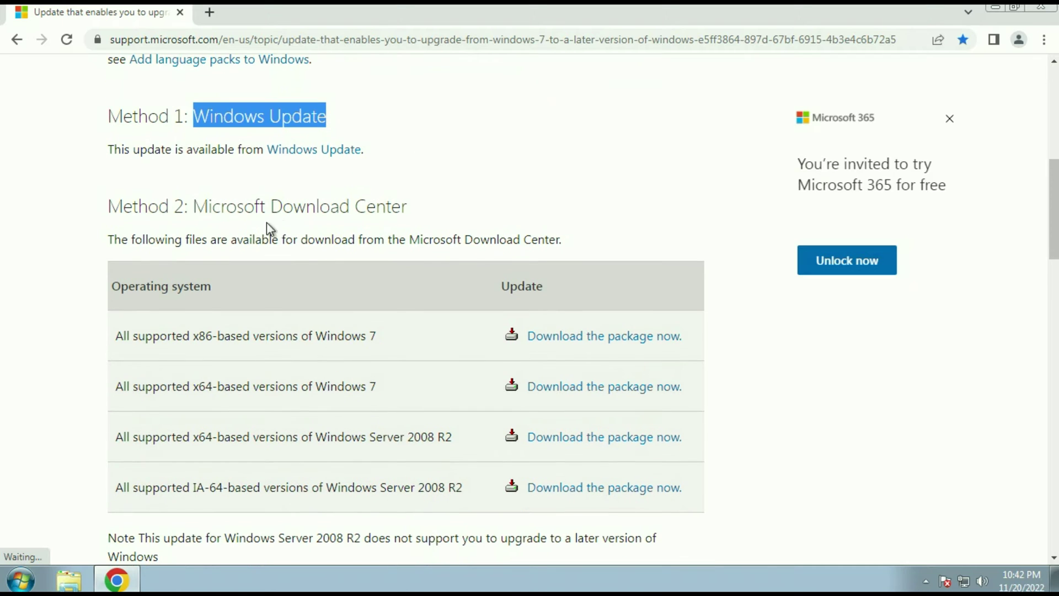
left_click(191, 197)
left_click_drag(193, 202, 468, 186)
left_click(489, 194)
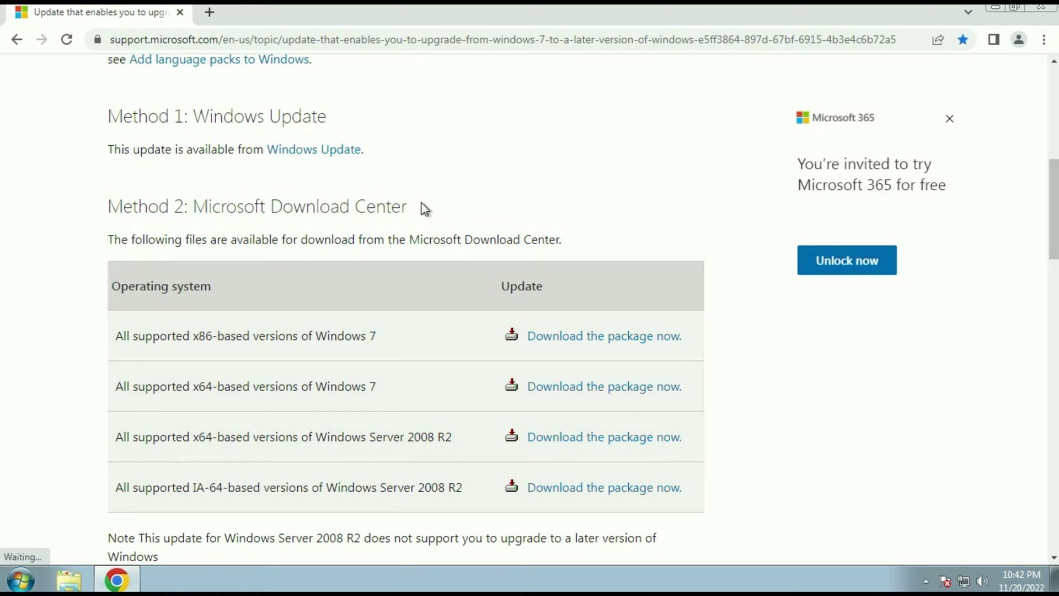
scroll(473, 166, "down", 1)
scroll(258, 293, "up", 3)
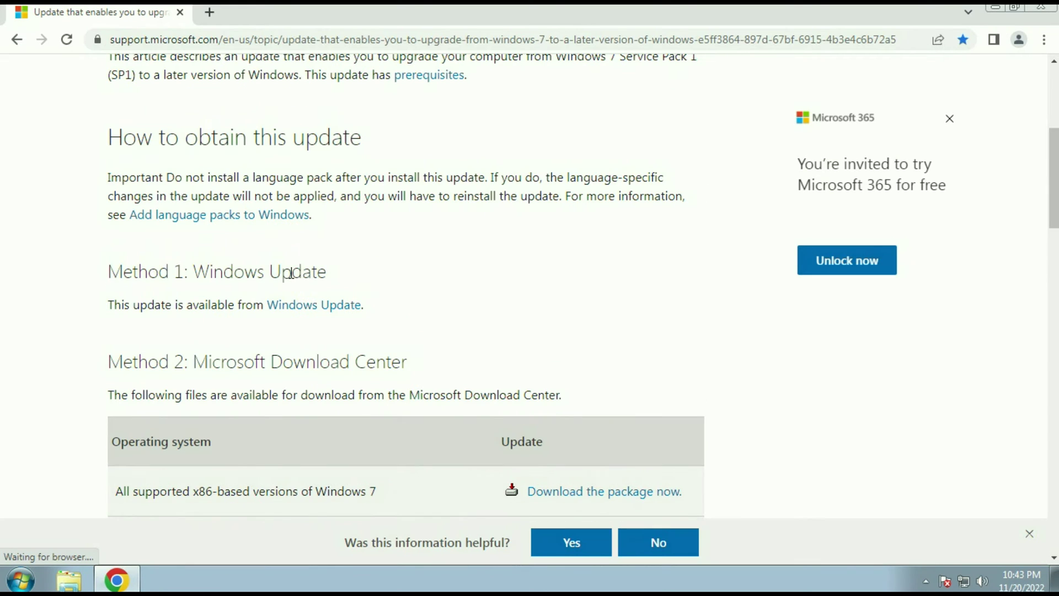
Read the prerequisites for the update in the article's Update detail information section
scroll(400, 203, "down", 12)
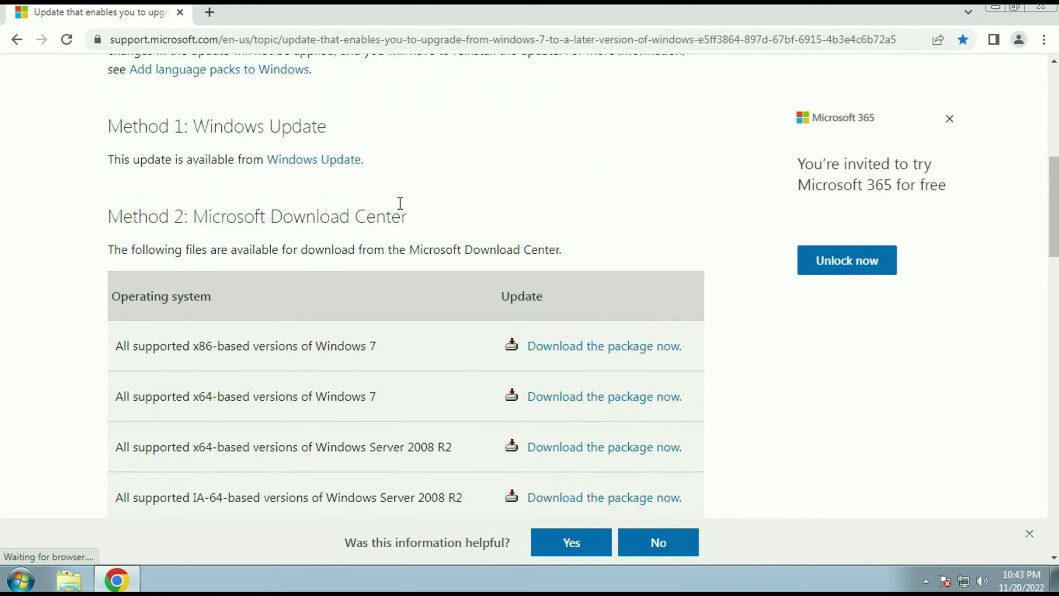
scroll(400, 203, "down", 1)
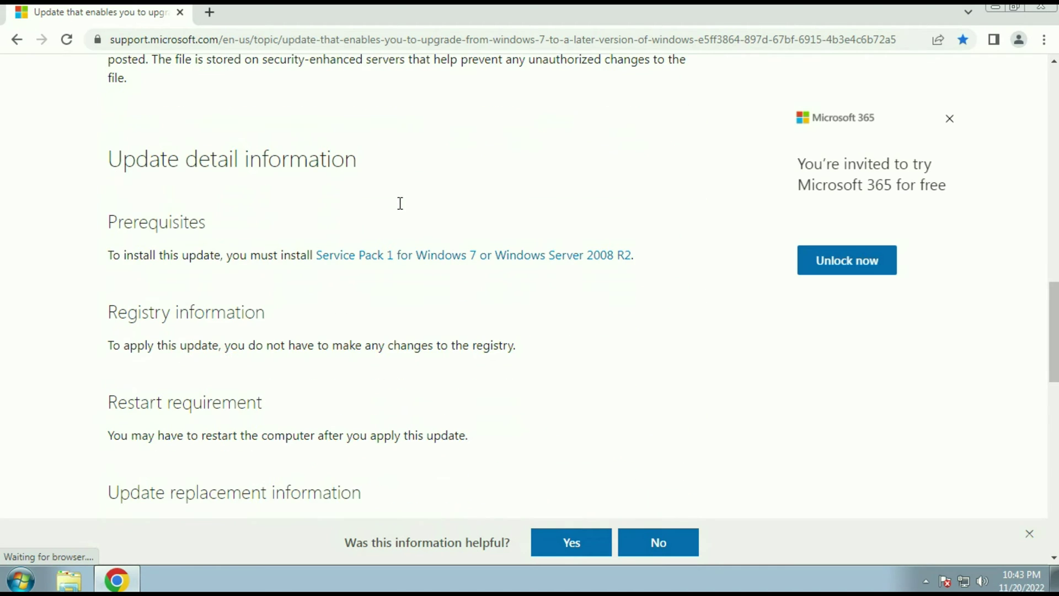
left_click_drag(108, 220, 219, 216)
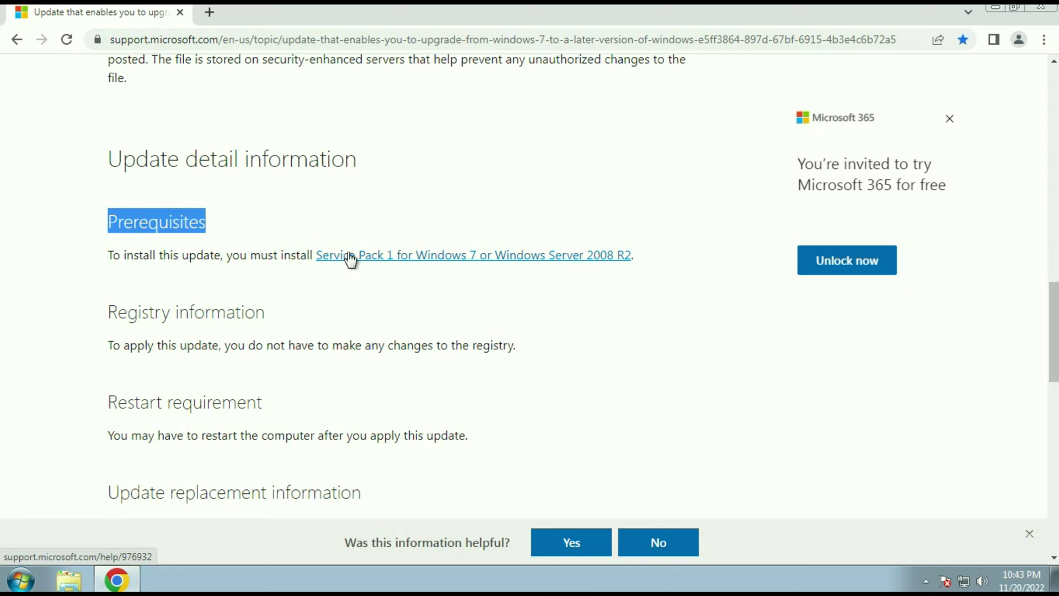
left_click(503, 174)
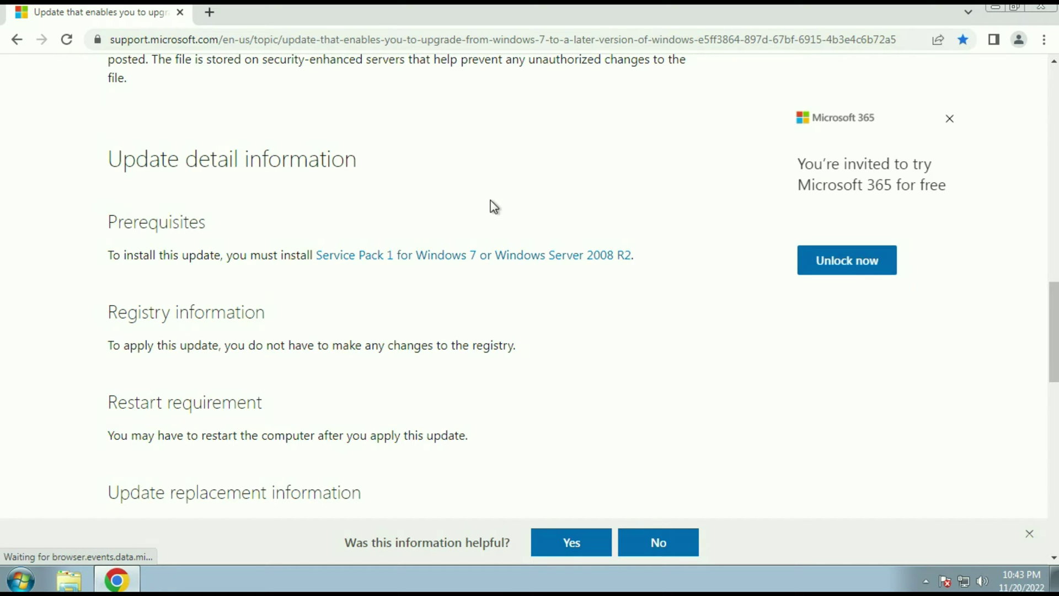
Check the installed service pack and system type in the computer's properties, and close the windows opened for it
left_click(996, 9)
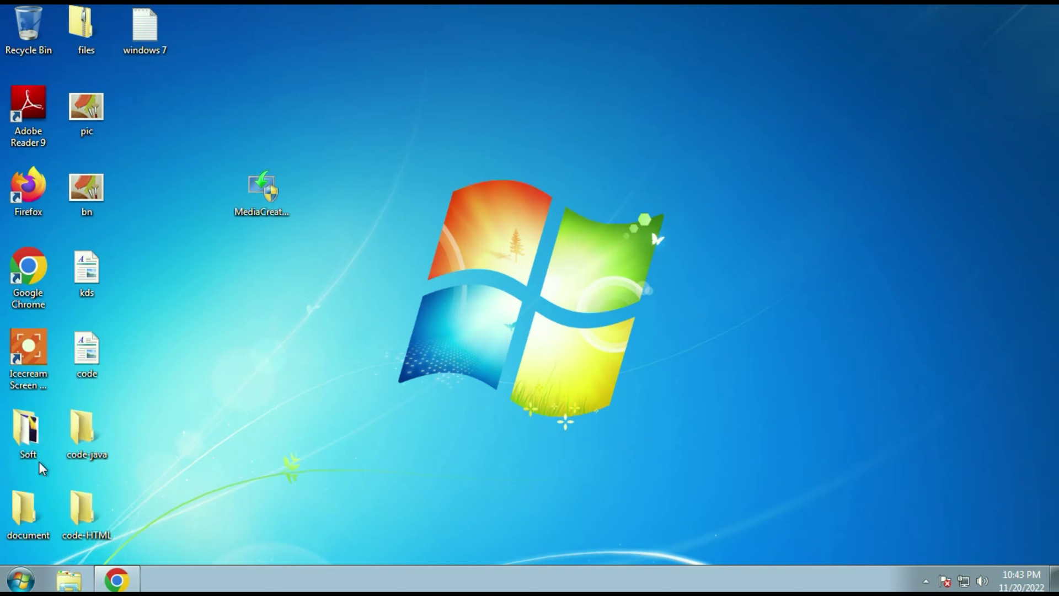
left_click(68, 579)
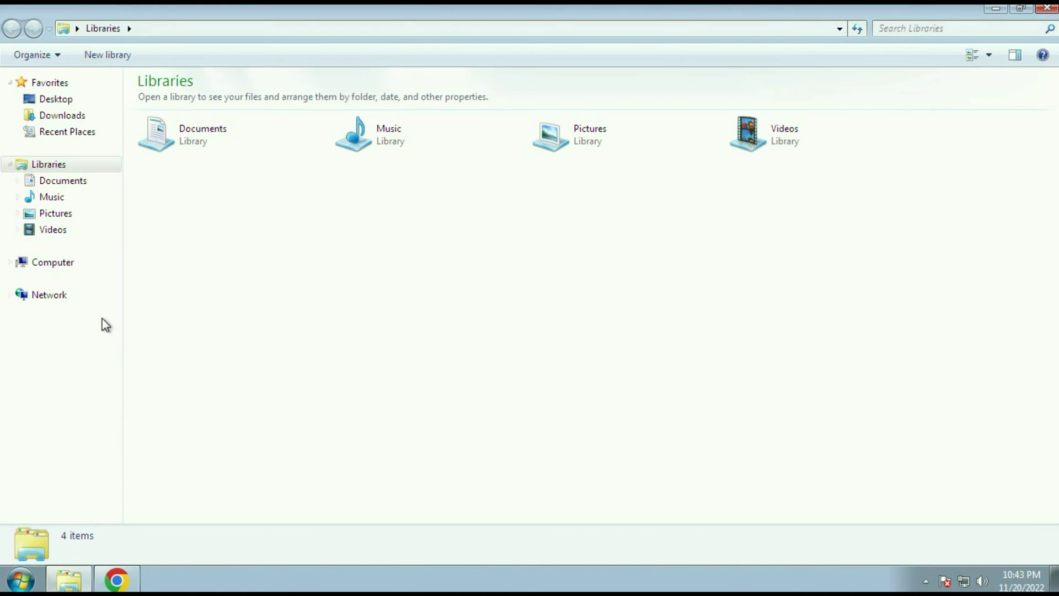
left_click(55, 266)
right_click(349, 282)
left_click(392, 434)
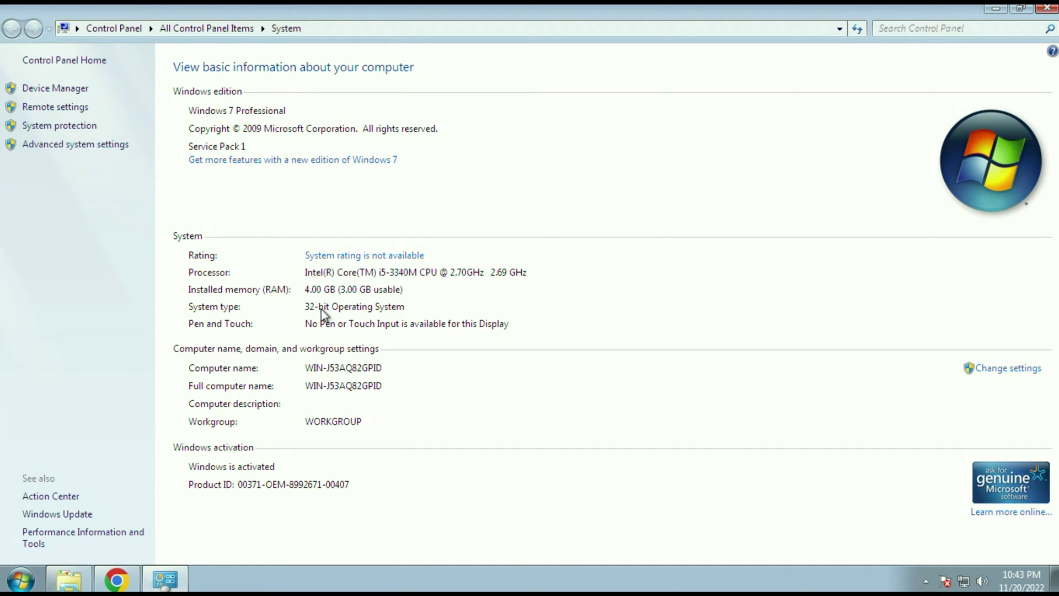
left_click(1047, 8)
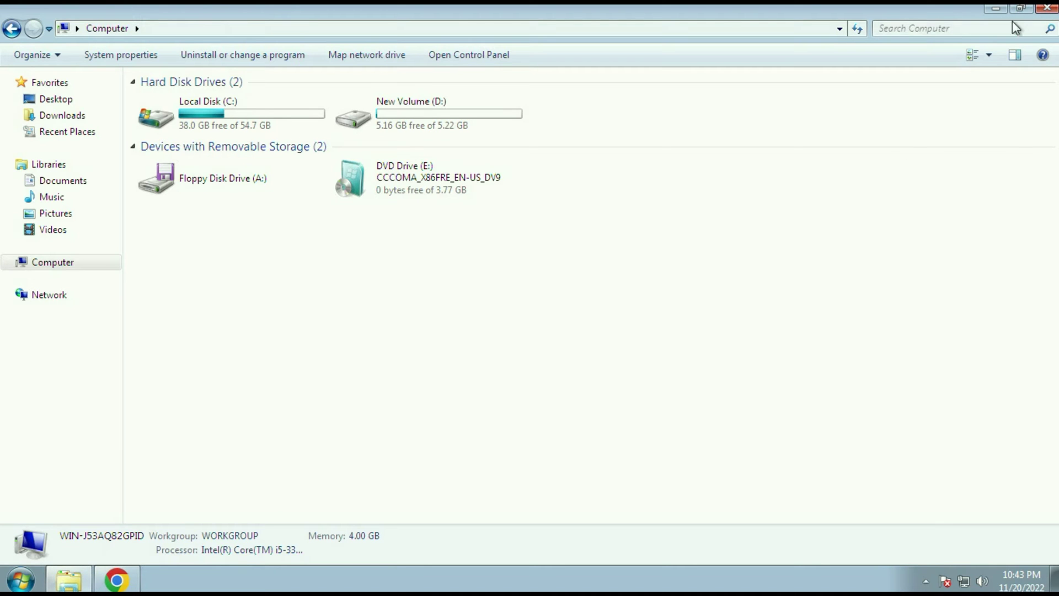
left_click(1047, 8)
Return to the article in Chrome and open the Service Pack 1 for Windows 7 or Windows Server 2008 R2 prerequisite page
left_click(124, 579)
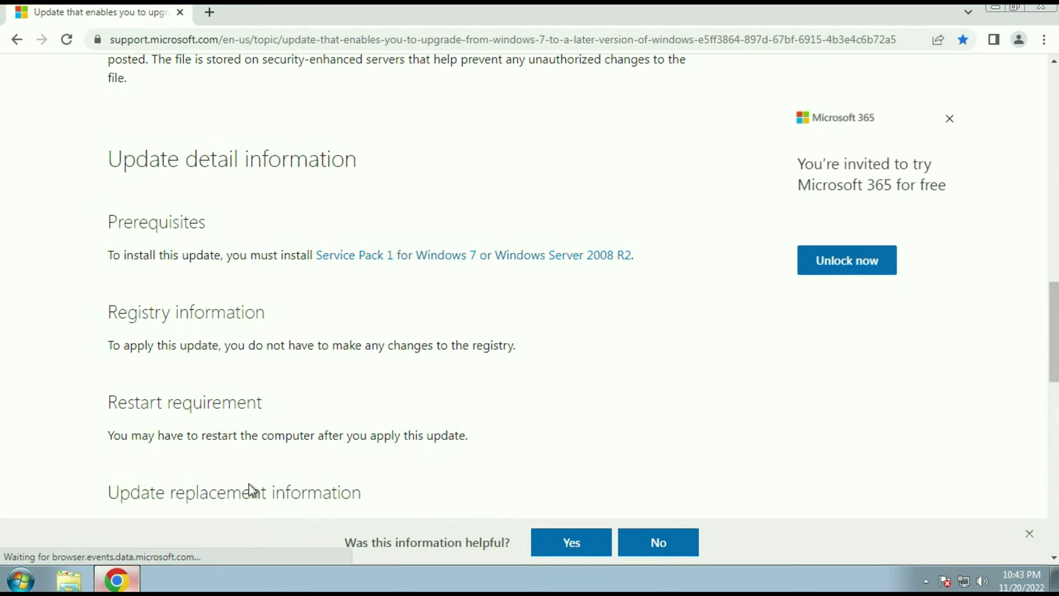
scroll(449, 260, "up", 3)
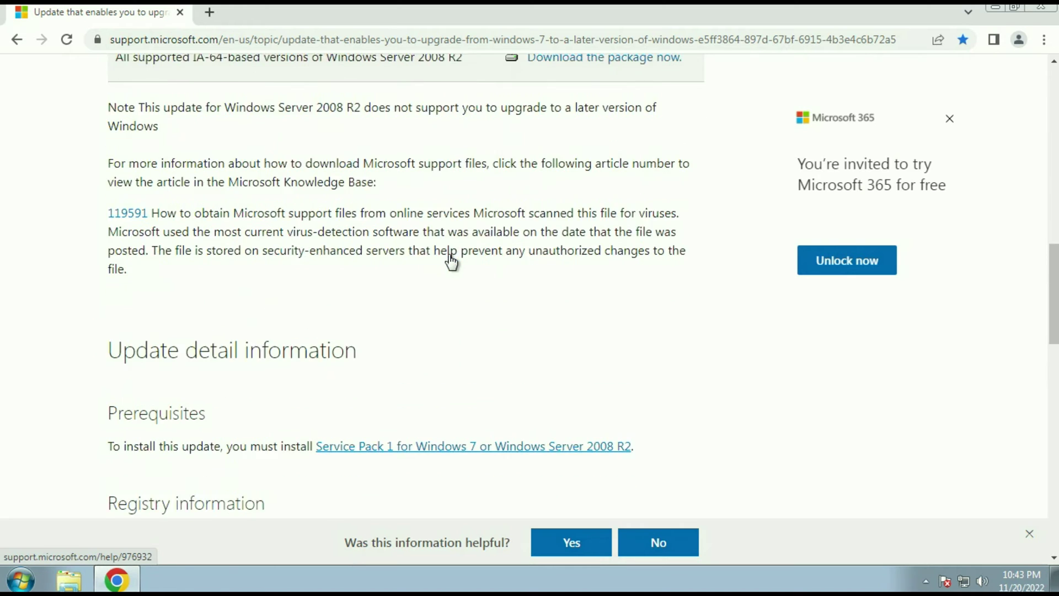
scroll(450, 260, "down", 2)
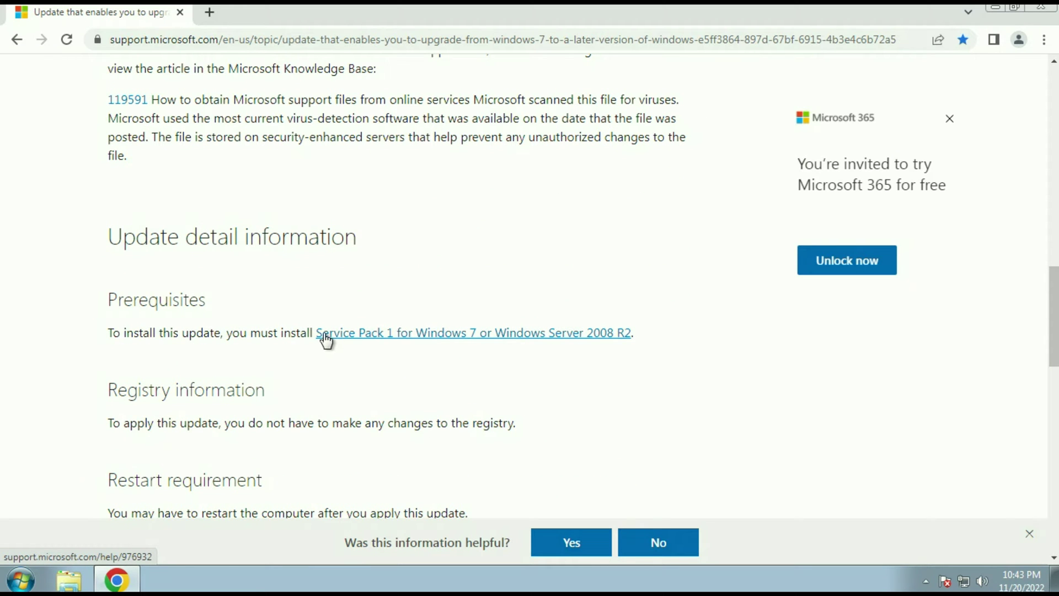
left_click(366, 339)
scroll(491, 258, "up", 4)
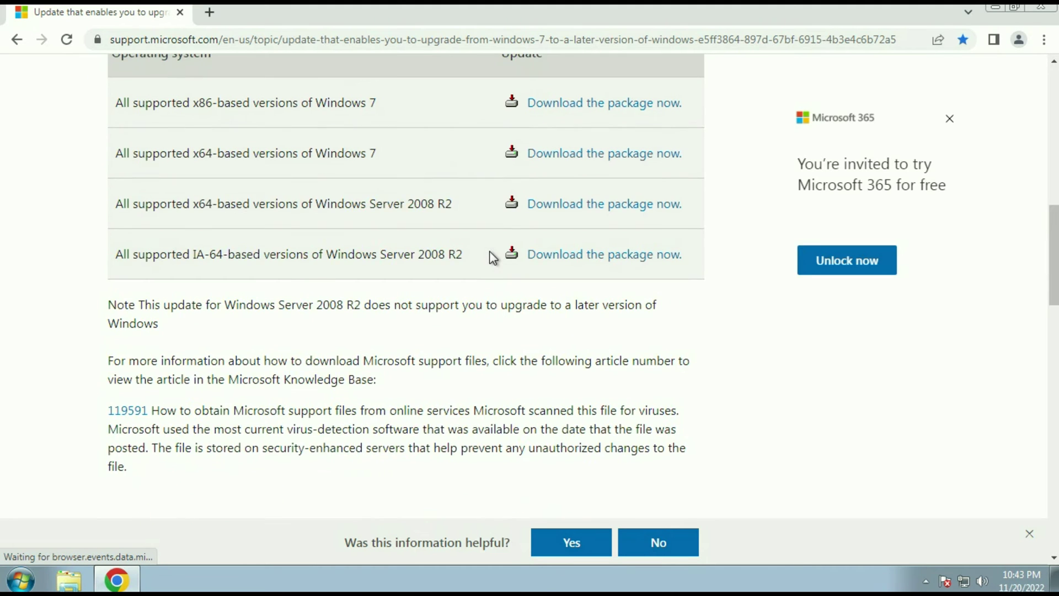
scroll(493, 257, "up", 5)
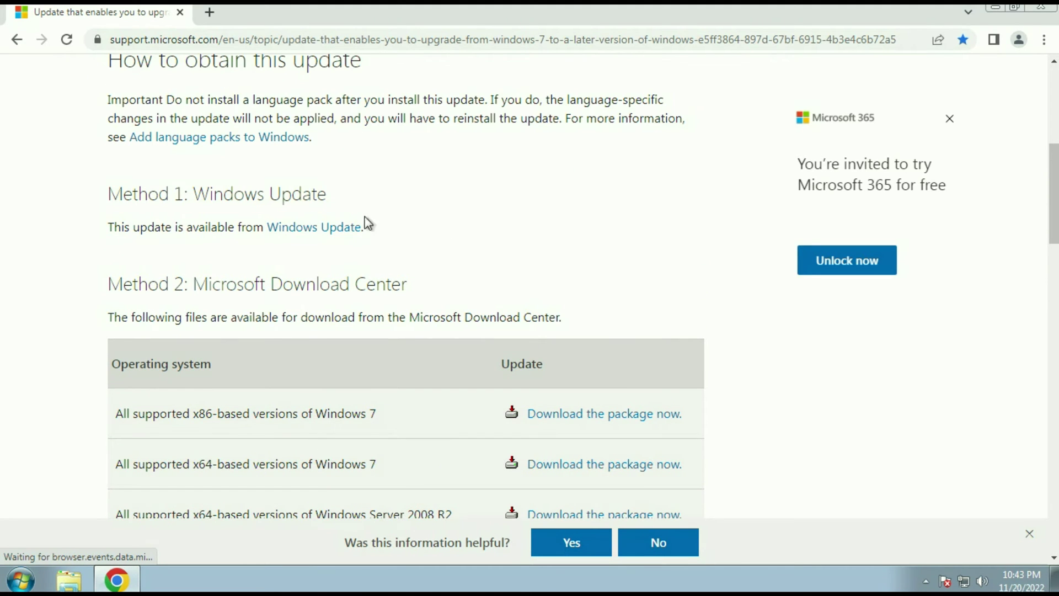
left_click_drag(203, 198, 347, 159)
left_click(418, 182)
scroll(458, 235, "down", 2)
scroll(461, 236, "down", 8)
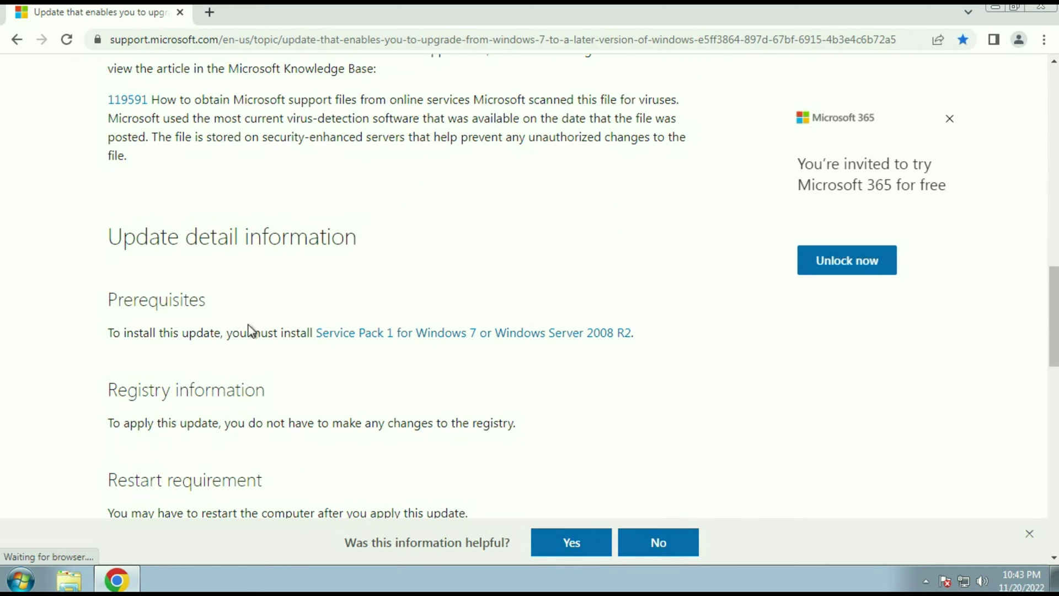
left_click(388, 332)
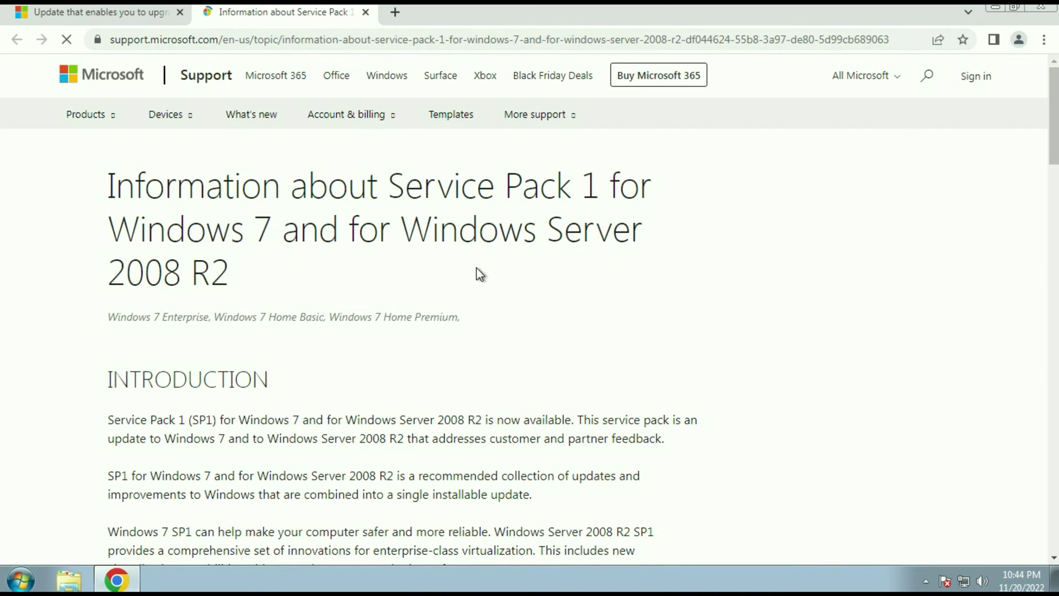
Open the Install Windows 7 Service Pack 1 (SP1) page from the How to obtain Service Pack 1 section
scroll(555, 300, "down", 8)
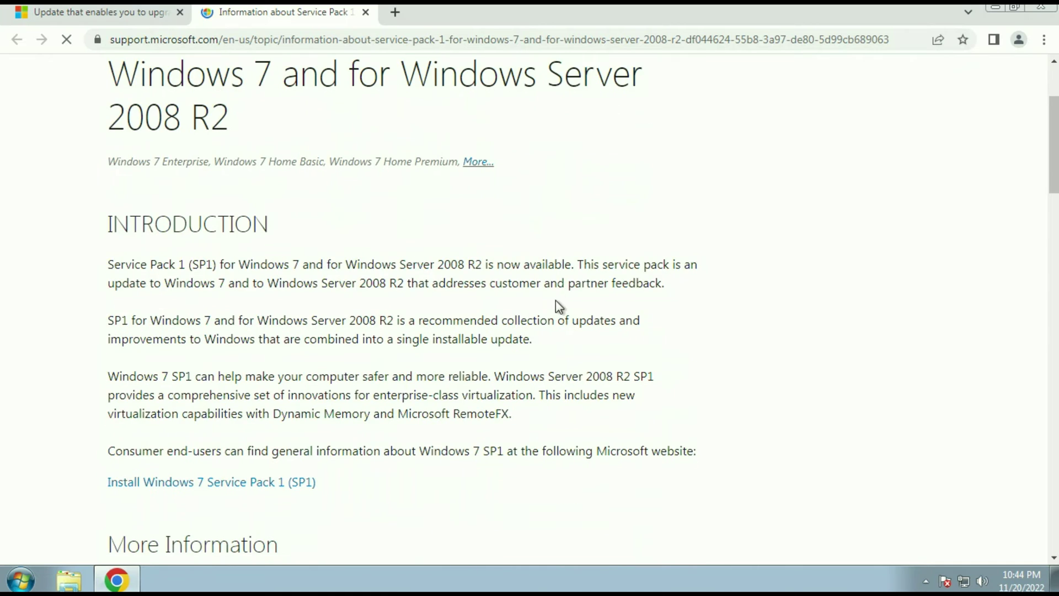
scroll(325, 324, "down", 1)
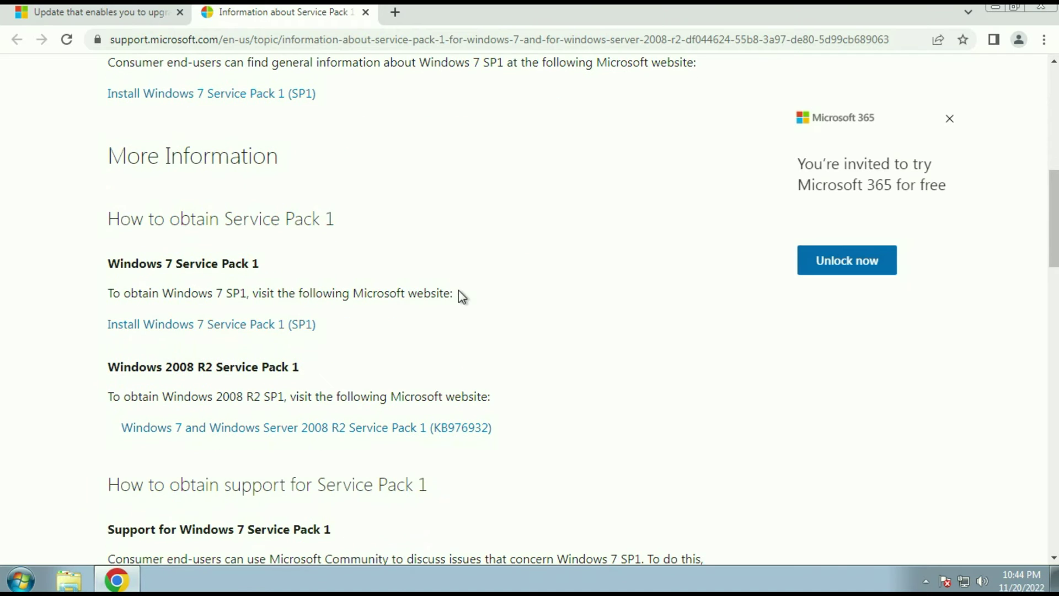
scroll(458, 291, "down", 3)
scroll(376, 263, "up", 1)
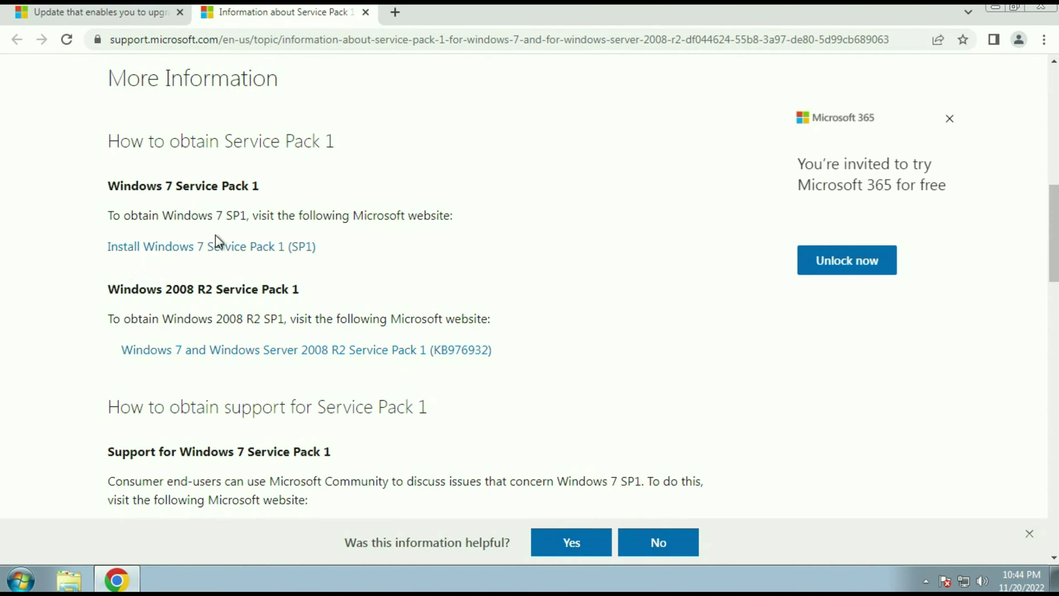
left_click(243, 248)
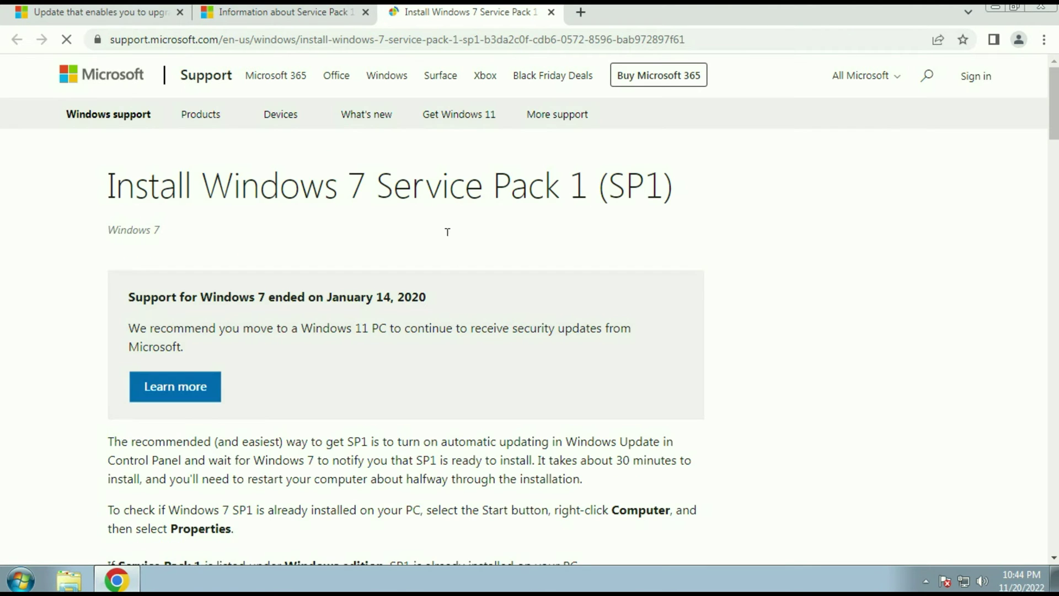
Read the disk space requirements for installing SP1 on 32-bit and 64-bit systems
scroll(479, 305, "down", 1)
scroll(479, 304, "down", 10)
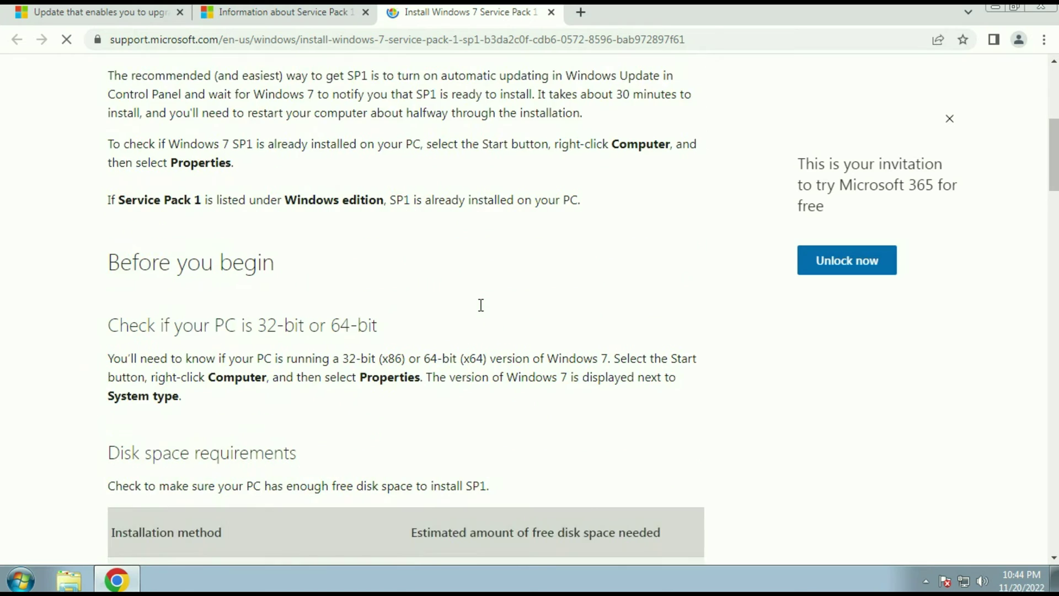
scroll(481, 305, "down", 3)
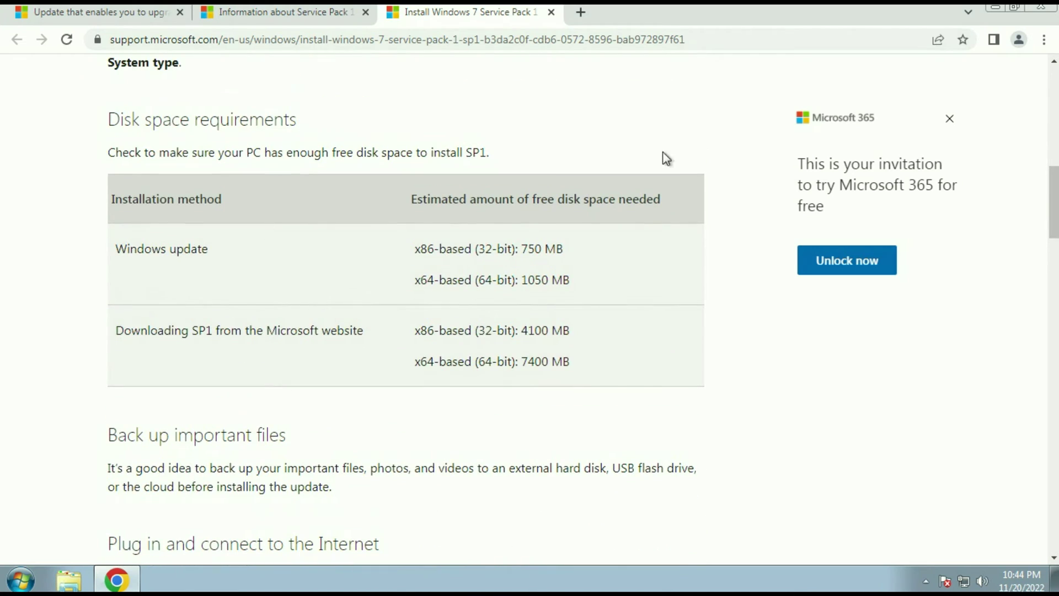
left_click_drag(409, 251, 488, 282)
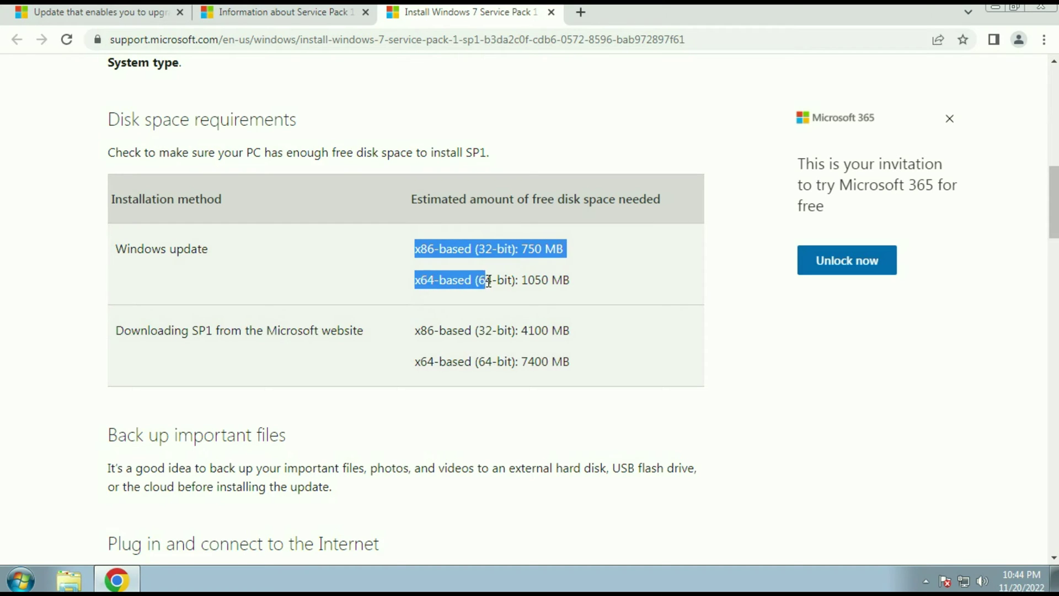
left_click(463, 251)
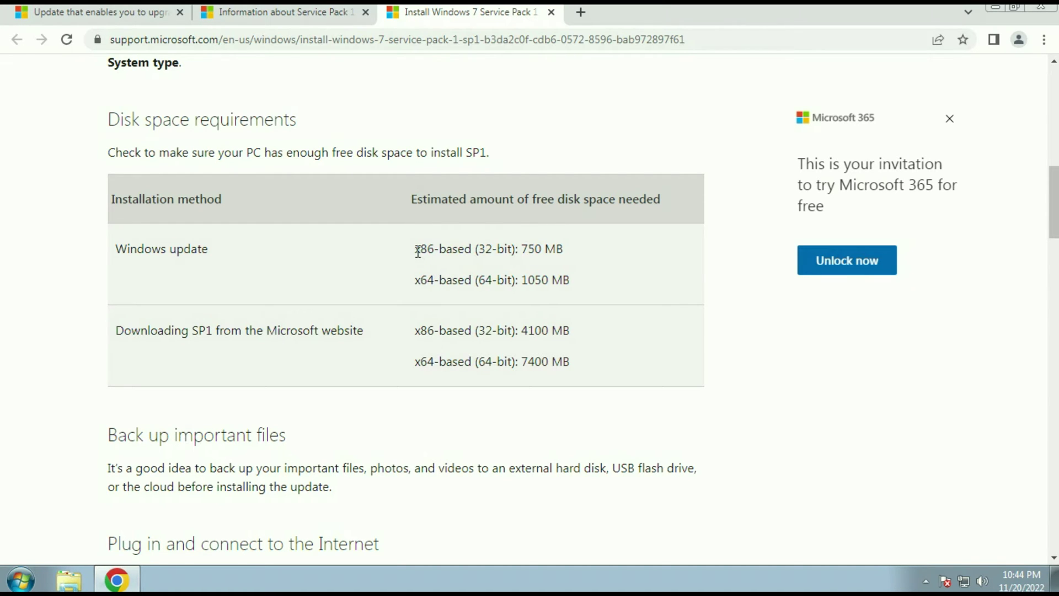
left_click_drag(415, 250, 516, 248)
left_click(573, 237)
Open the Windows 7 Service Pack 1 download page from the section on installing SP1 from the Microsoft Update Catalog
scroll(480, 242, "down", 5)
scroll(484, 248, "down", 12)
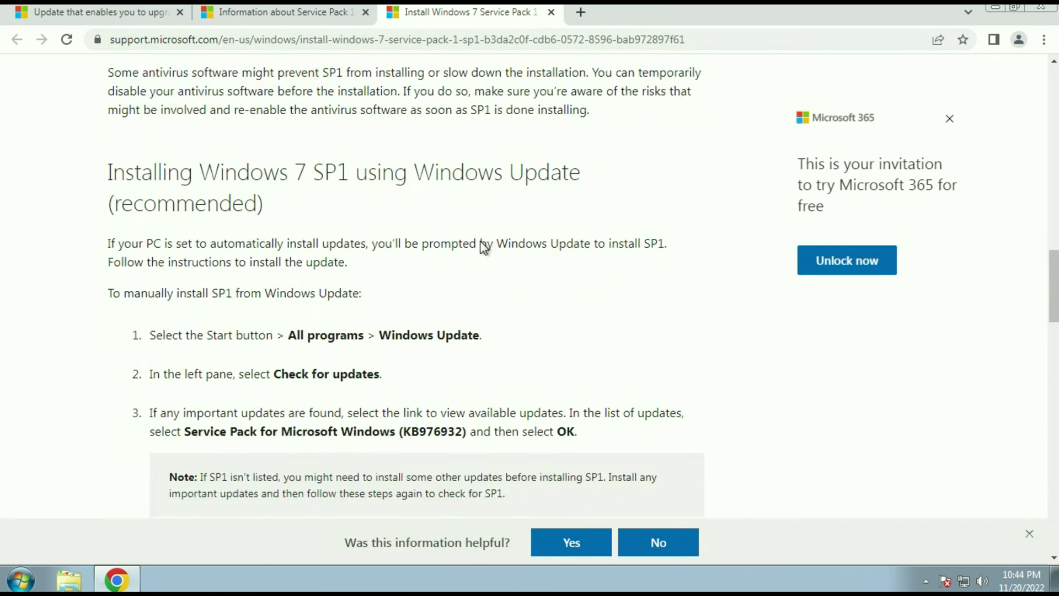
scroll(480, 246, "down", 5)
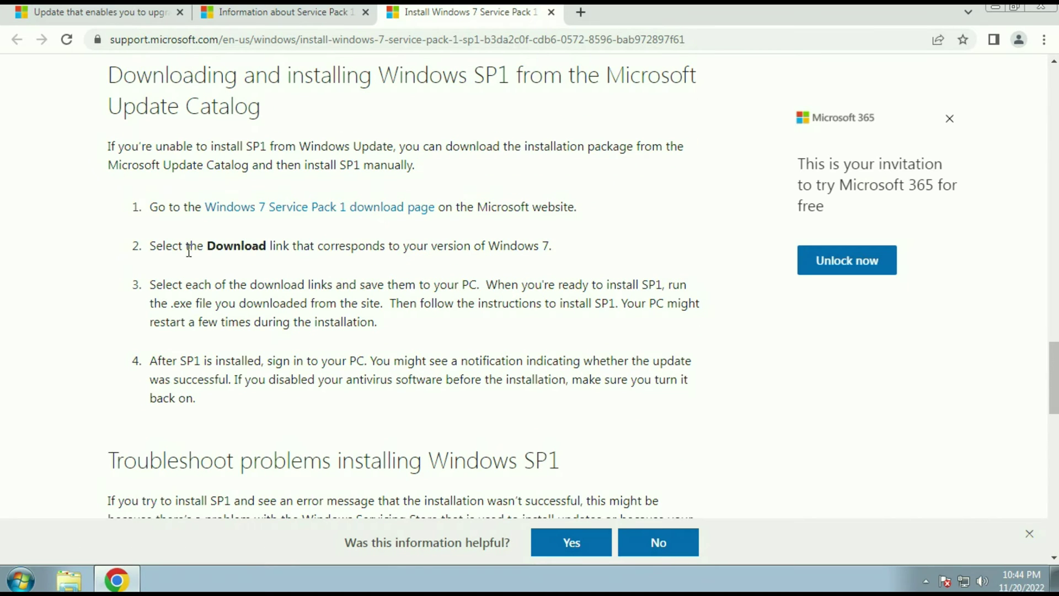
left_click(357, 208)
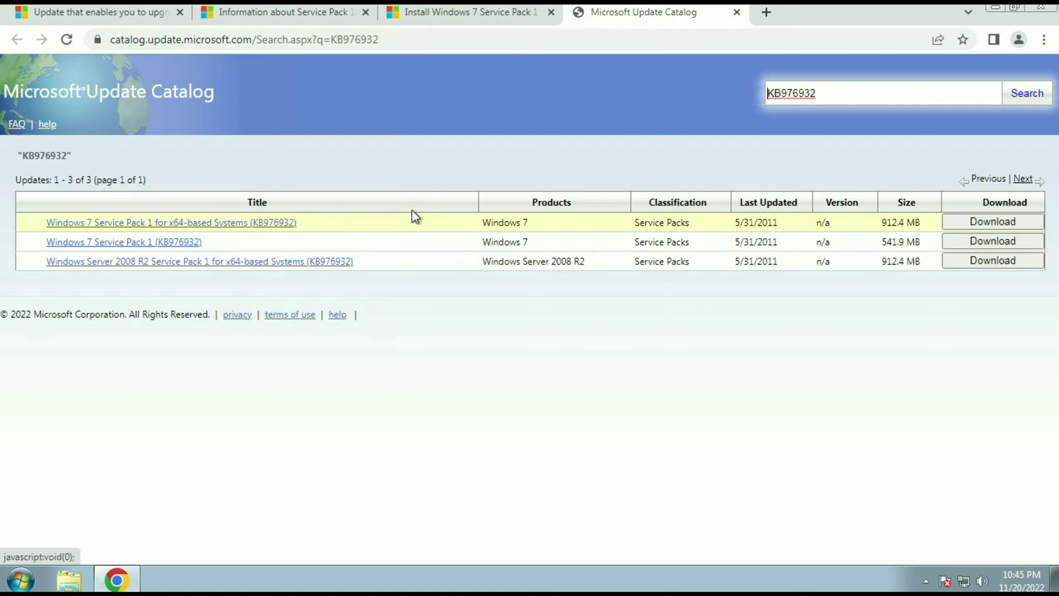
Open the downloads for Windows 7 Service Pack 1 (KB976932), not the x64 version, and save the windows6.1-kb976932-x86 .exe file
left_click(987, 245)
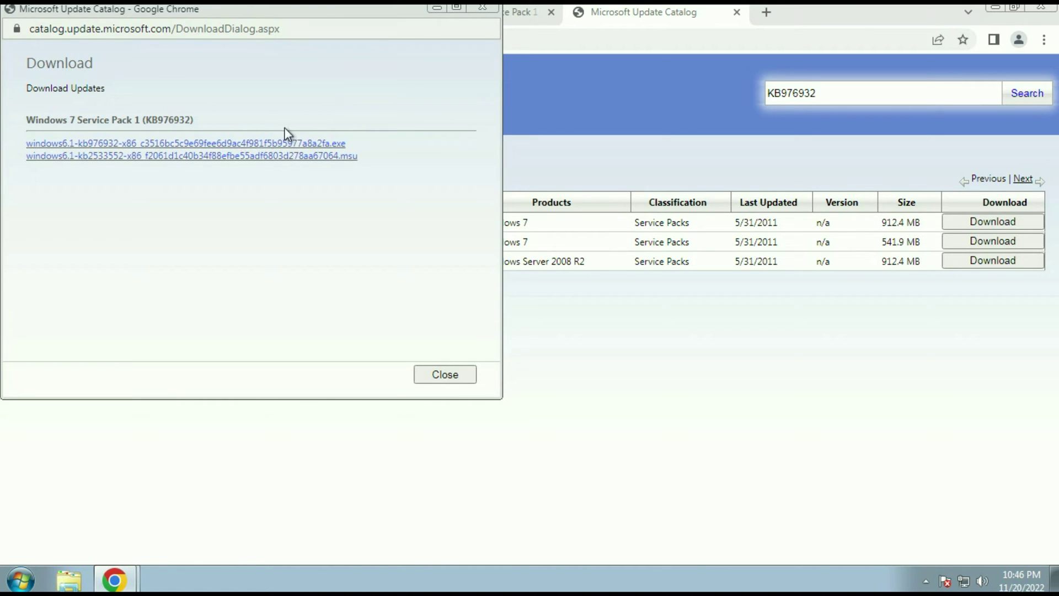
right_click(308, 146)
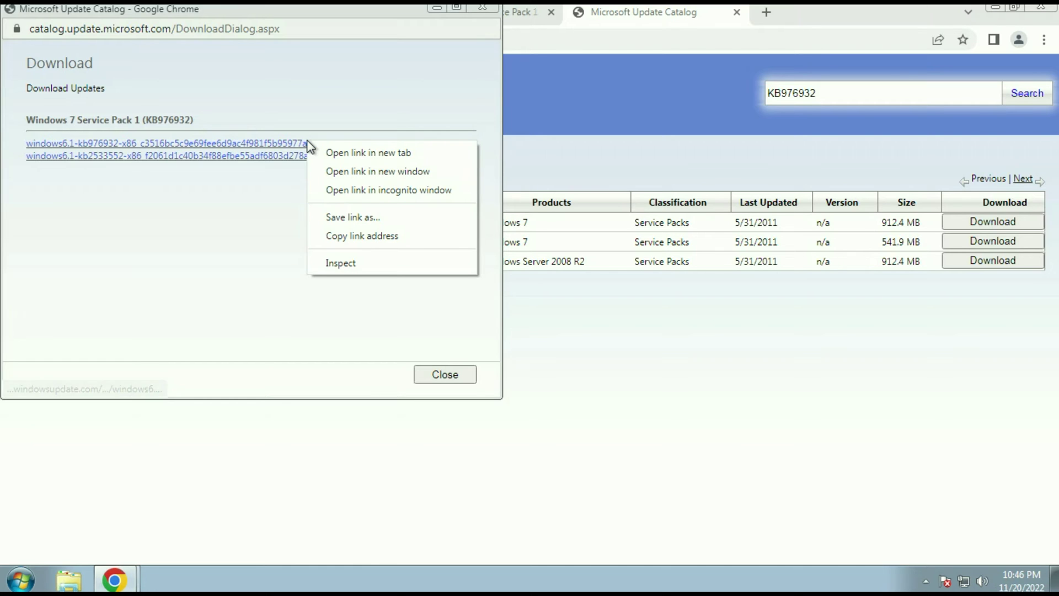
left_click(344, 218)
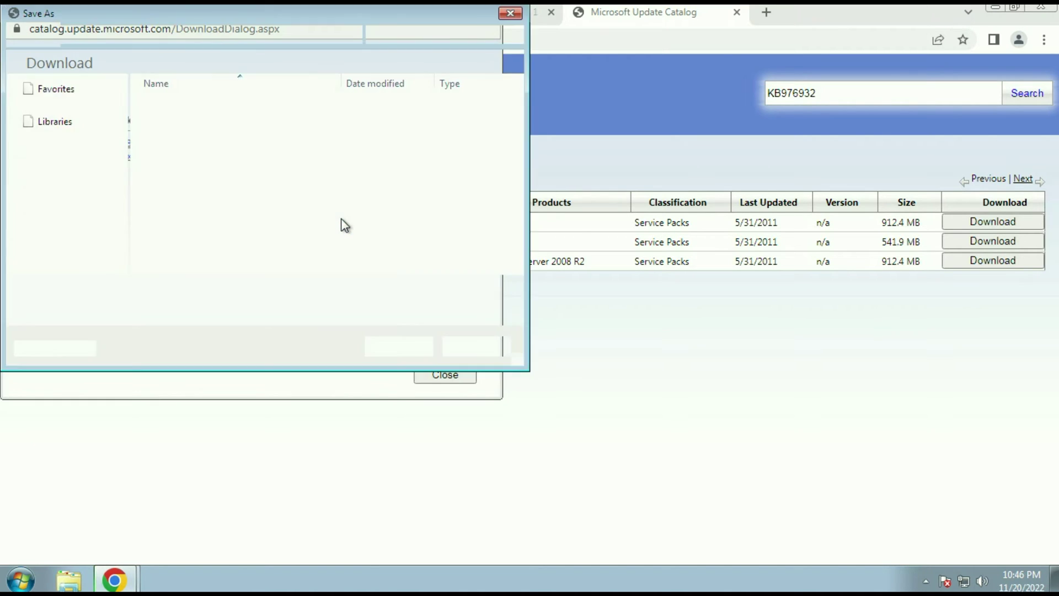
left_click(399, 346)
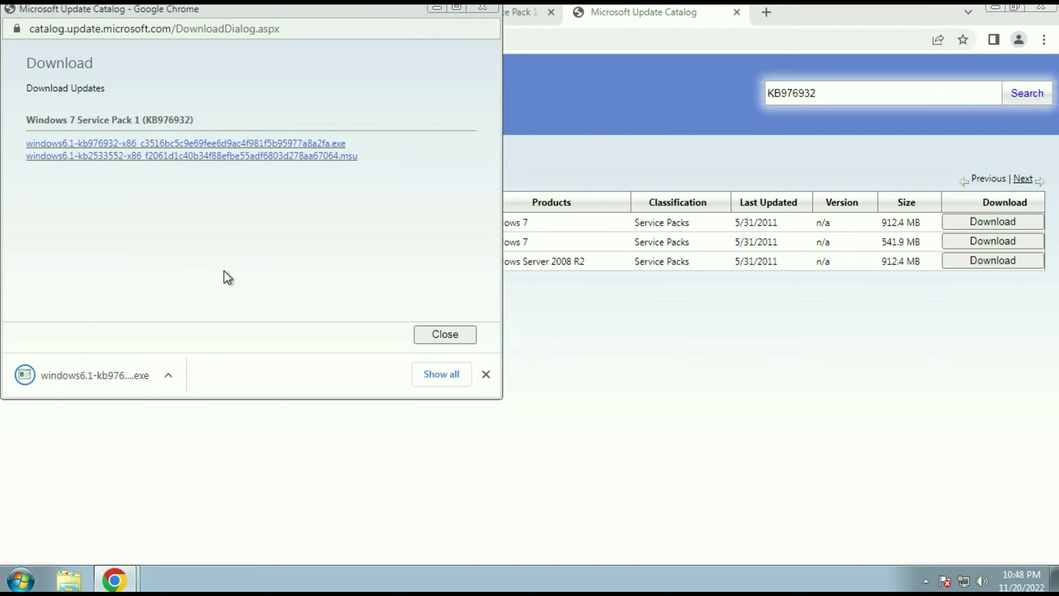
Save the windows6.1-kb2533552-x86 .msu file to the Downloads folder
right_click(303, 158)
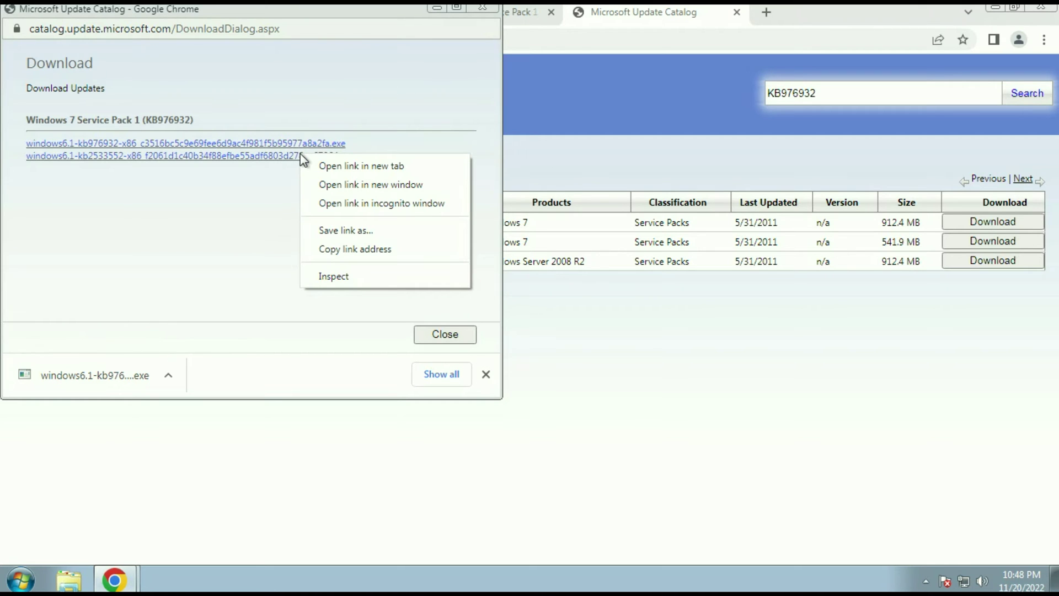
left_click(339, 232)
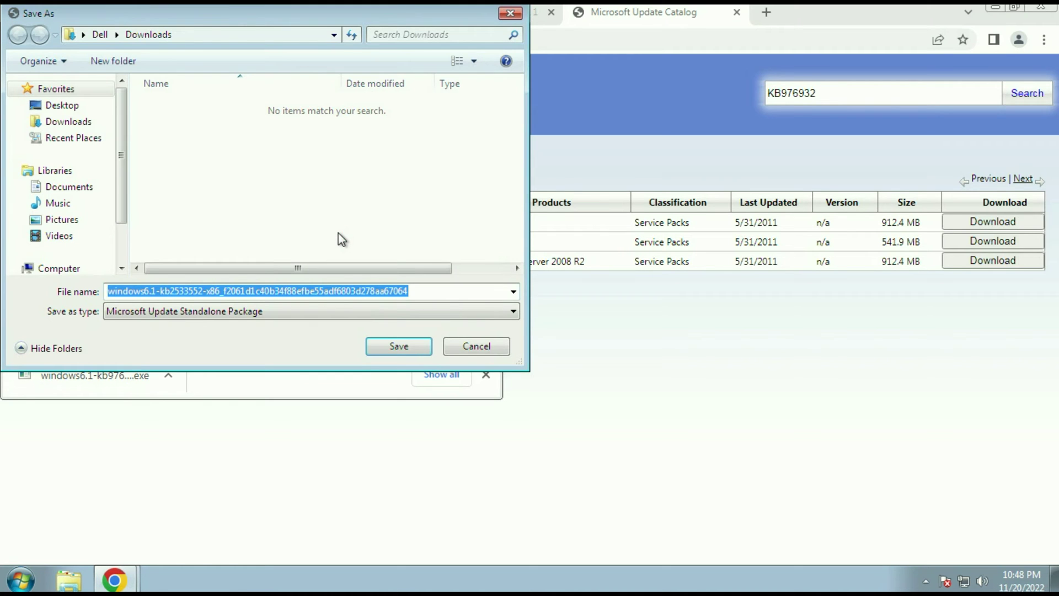
left_click(392, 346)
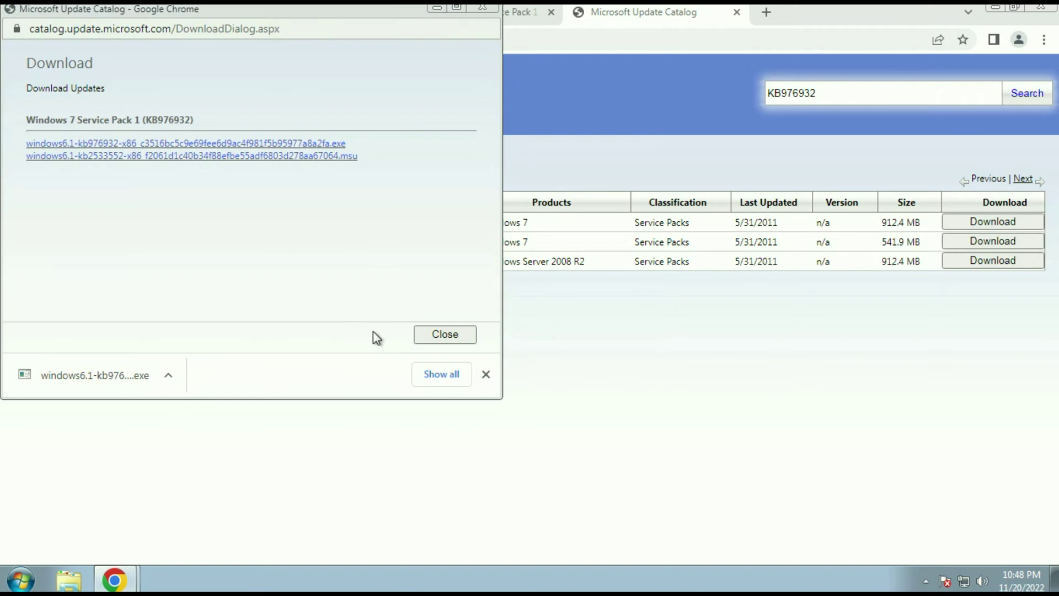
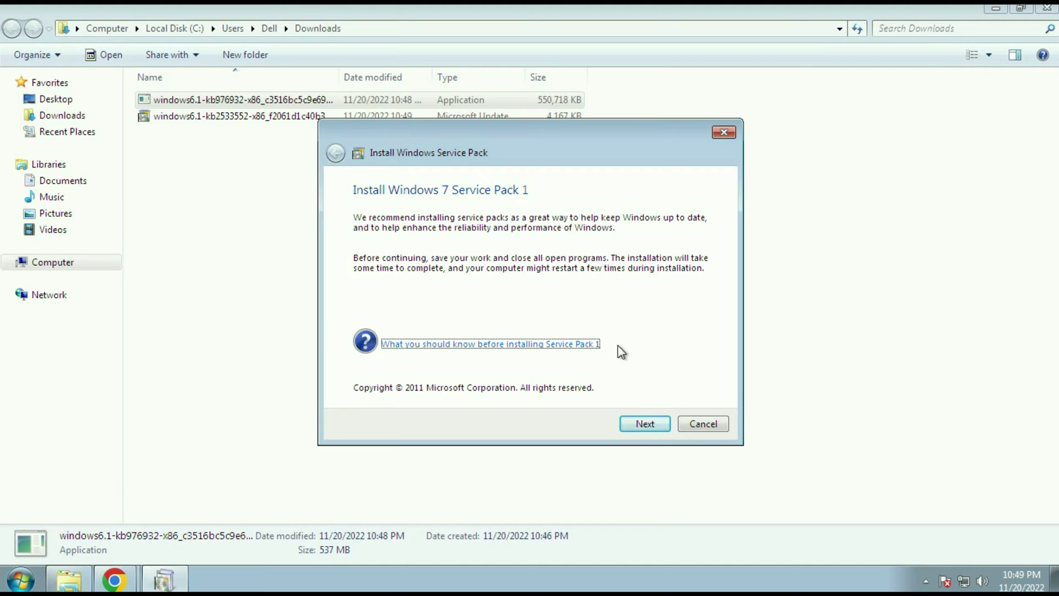
Try to install Windows 7 Service Pack 1 with the opened installer, and close the installer
left_click(638, 425)
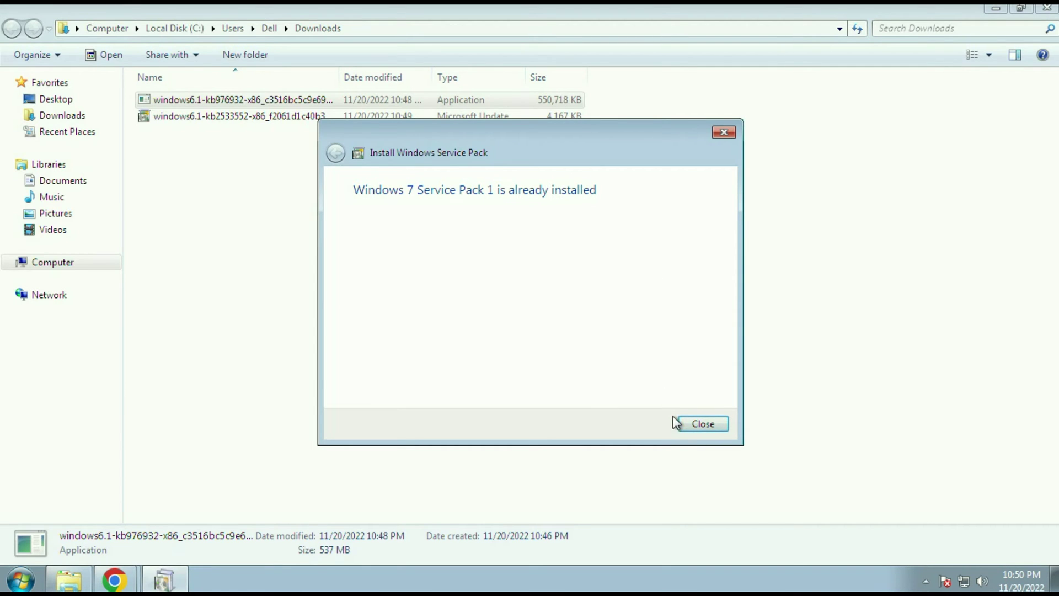
left_click(704, 424)
left_click(667, 310)
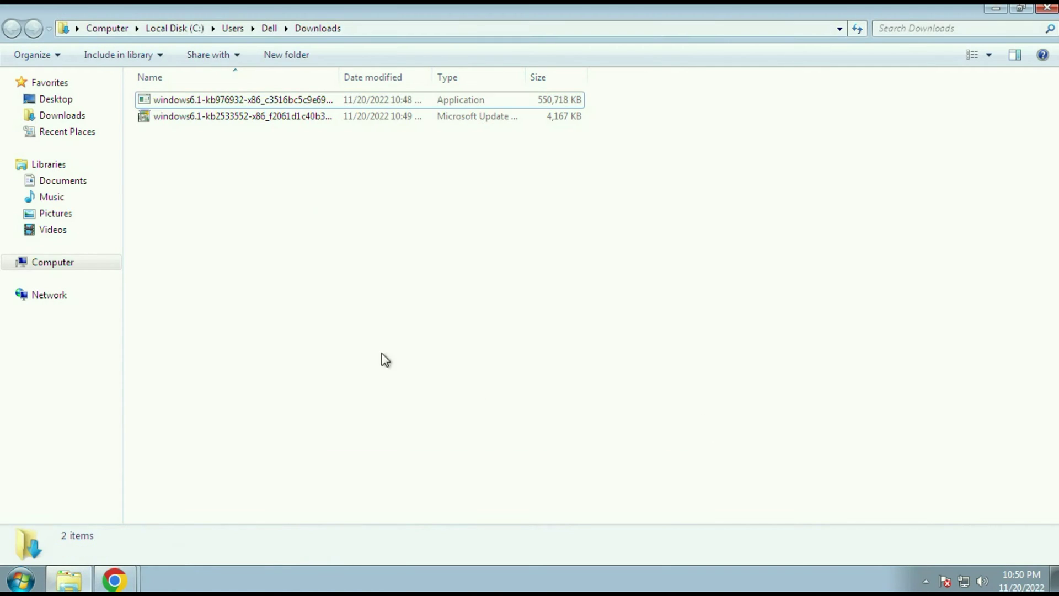
Try to install the downloaded kb2533552 update package, dismiss the installer, and close the Downloads folder
double_click(265, 118)
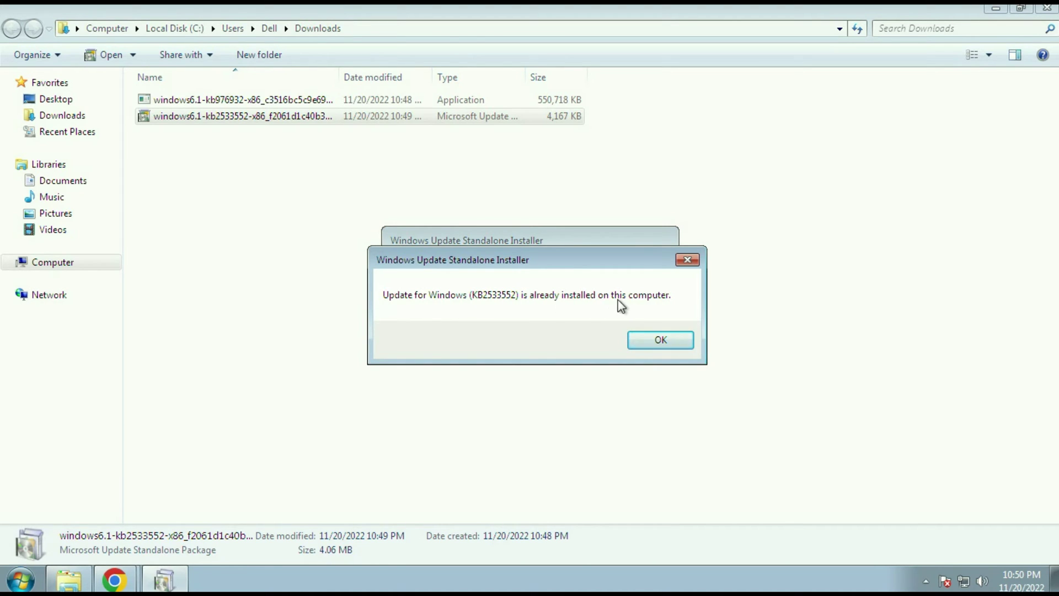
left_click(647, 343)
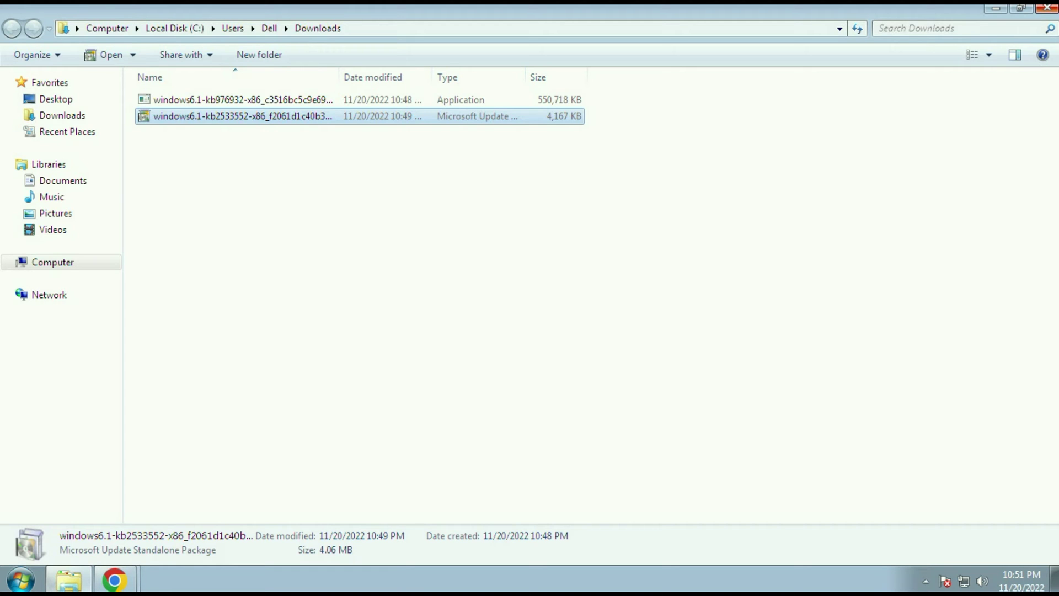
left_click(1047, 8)
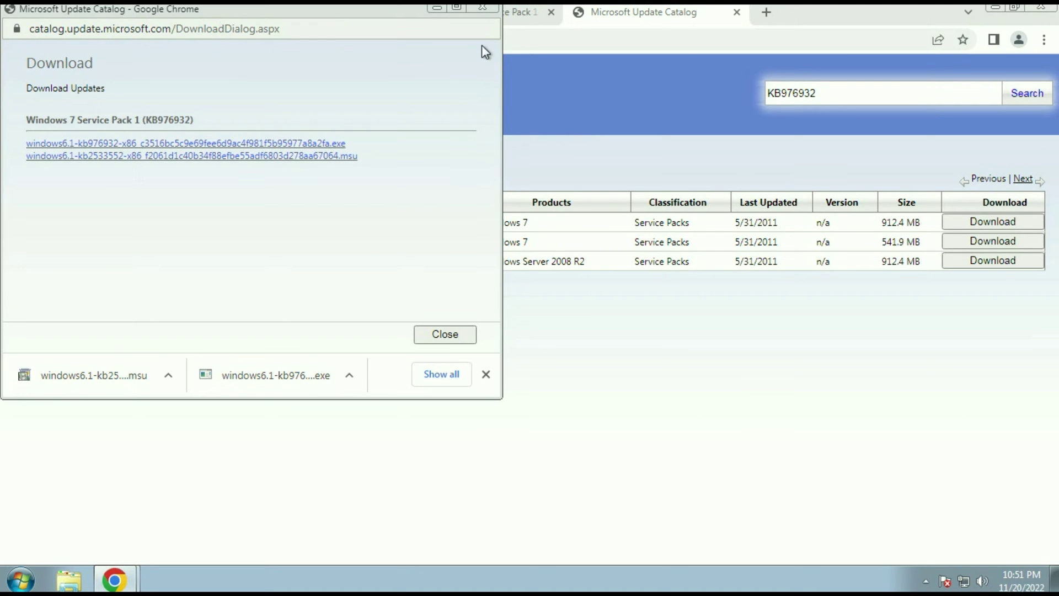
Close the catalog's download window and return to the article on the update for upgrading from Windows 7
left_click(491, 11)
left_click(261, 13)
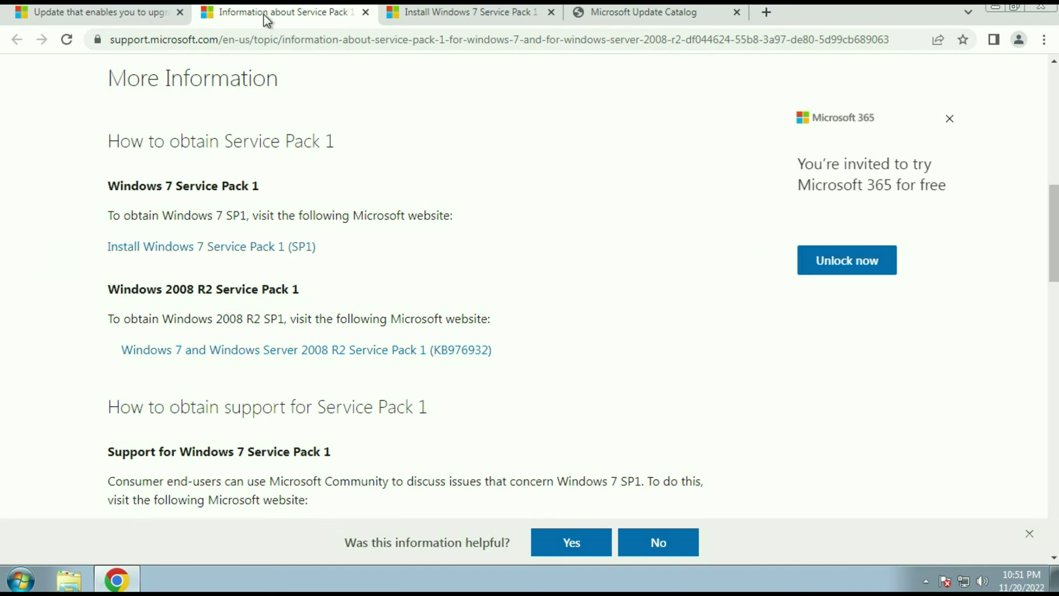
left_click(100, 12)
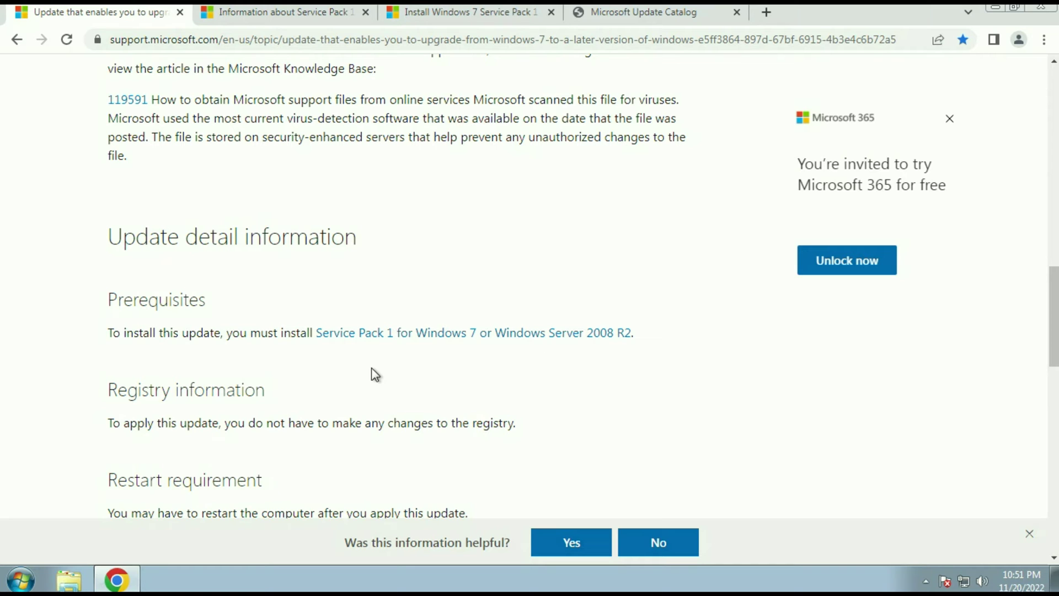
Review the article's update details and the Method 1: Windows Update option for obtaining the update
scroll(504, 380, "down", 3)
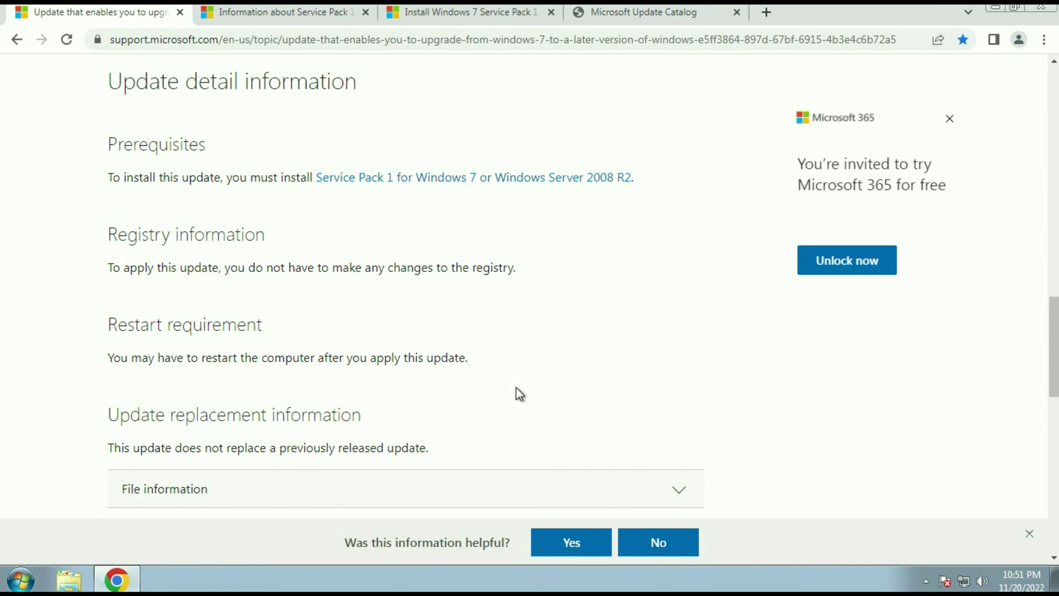
scroll(519, 393, "down", 2)
scroll(519, 393, "up", 10)
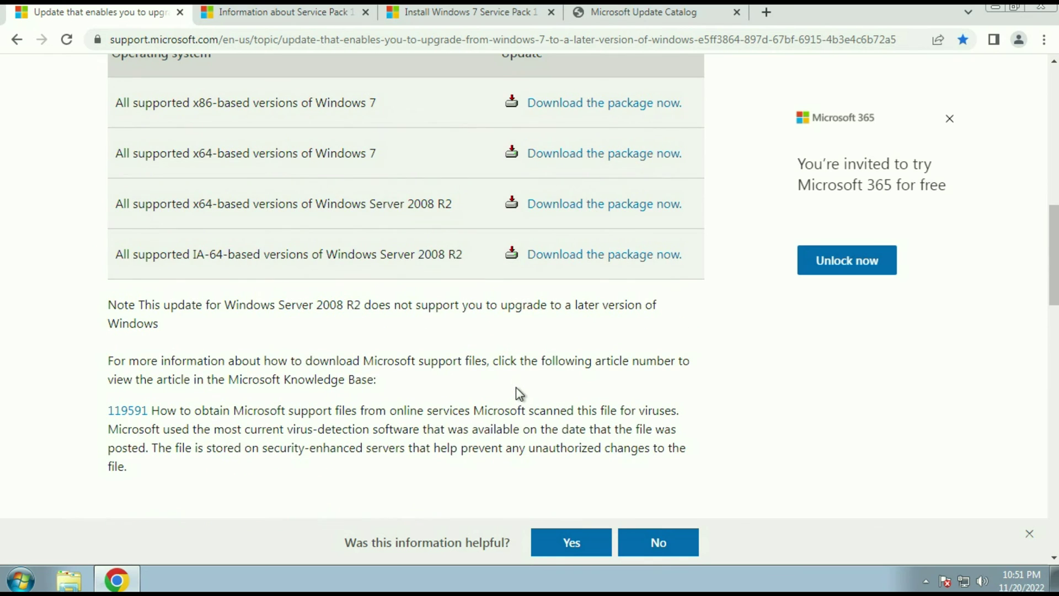
scroll(520, 393, "up", 3)
scroll(515, 393, "up", 5)
scroll(461, 385, "down", 4)
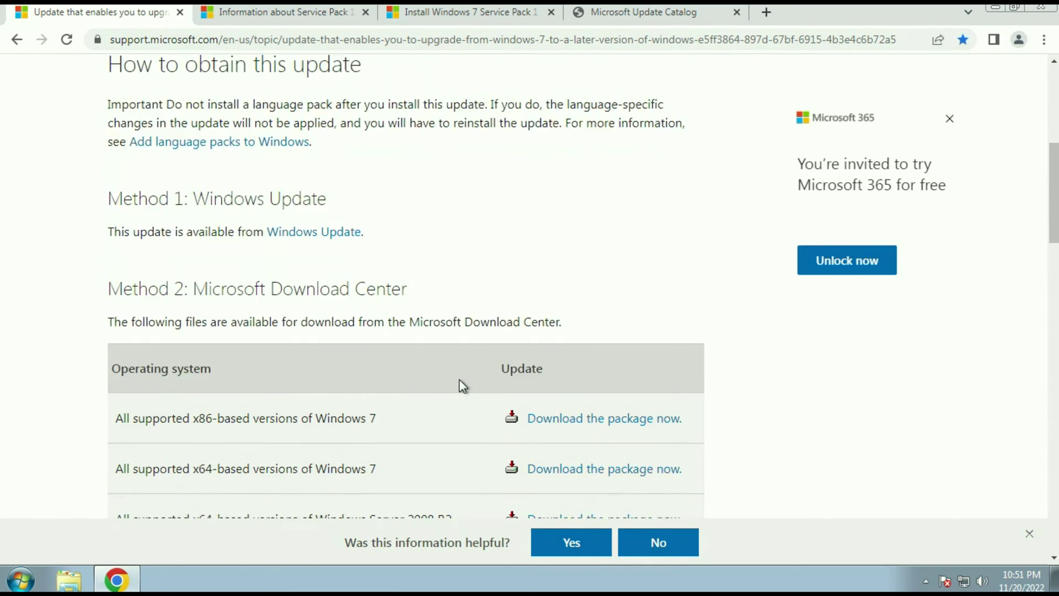
scroll(461, 409, "up", 4)
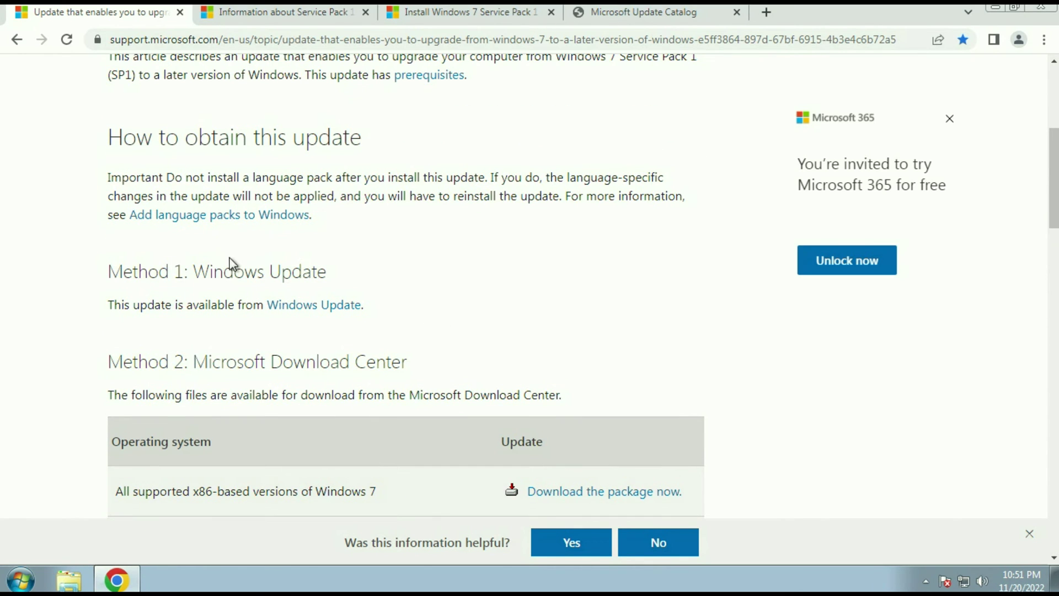
left_click_drag(189, 272, 386, 276)
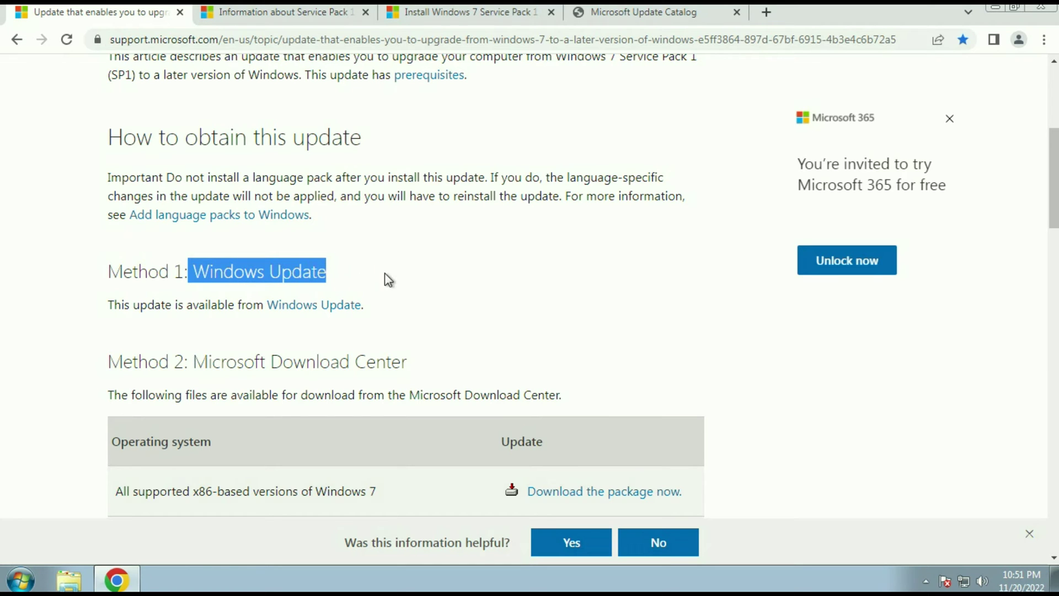
left_click(386, 273)
left_click_drag(113, 276, 343, 276)
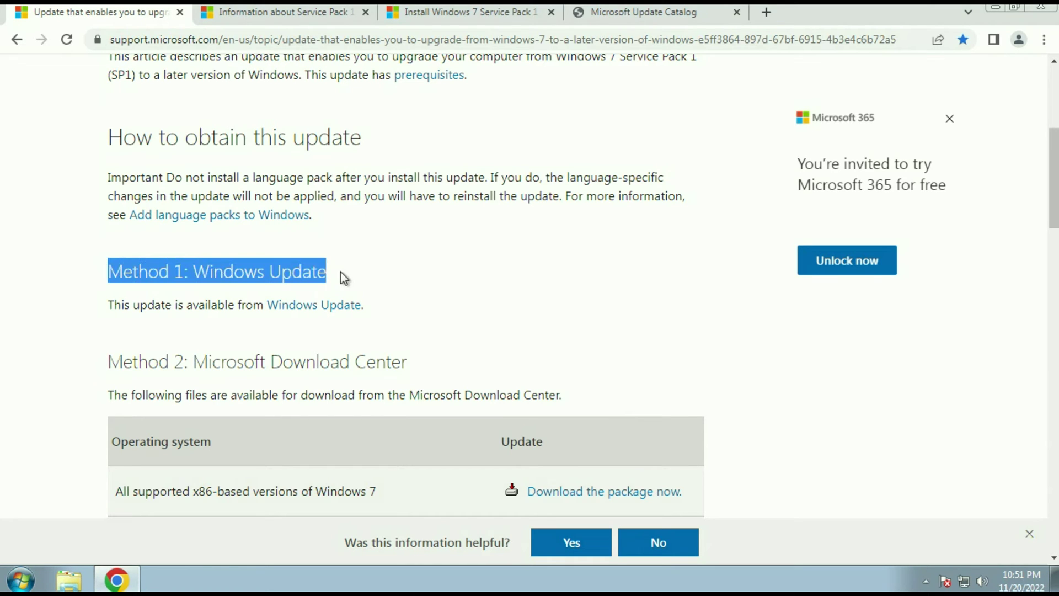
left_click(377, 270)
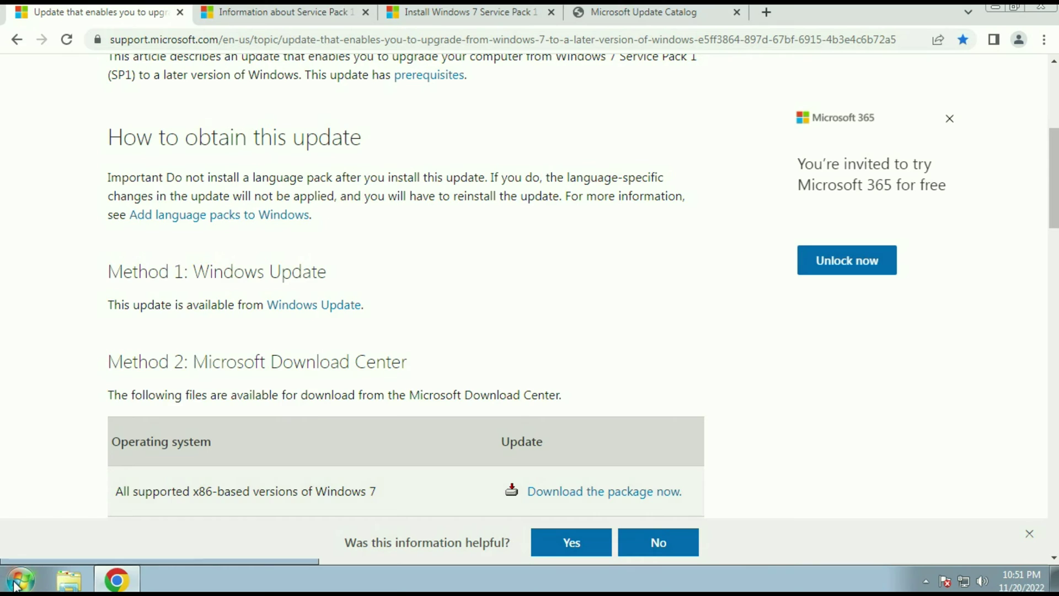
Open Windows Update from Control Panel, check for updates for the computer, and close the window
left_click(21, 579)
left_click(271, 408)
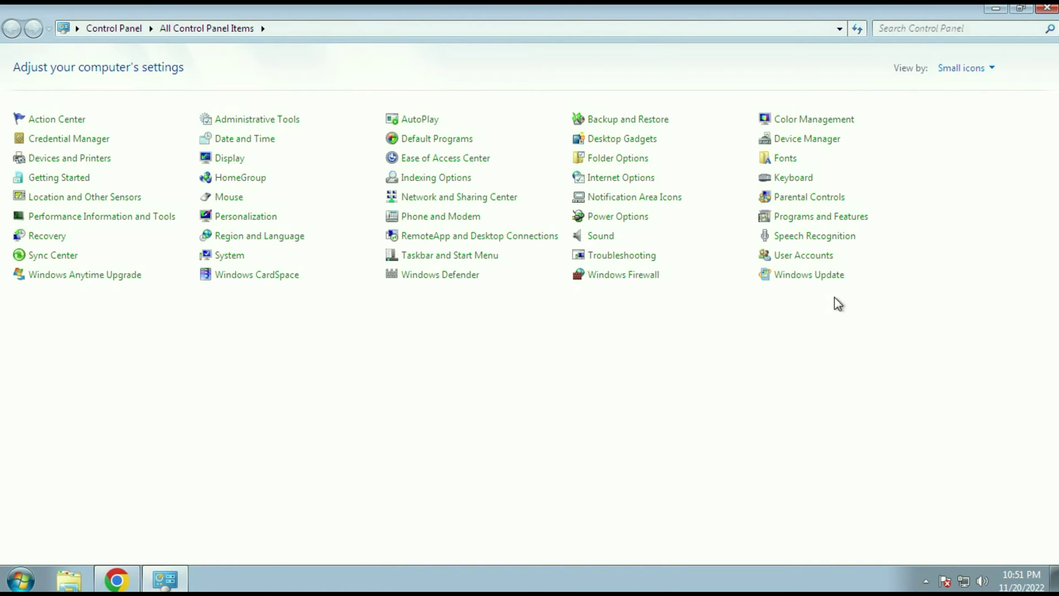
left_click(805, 278)
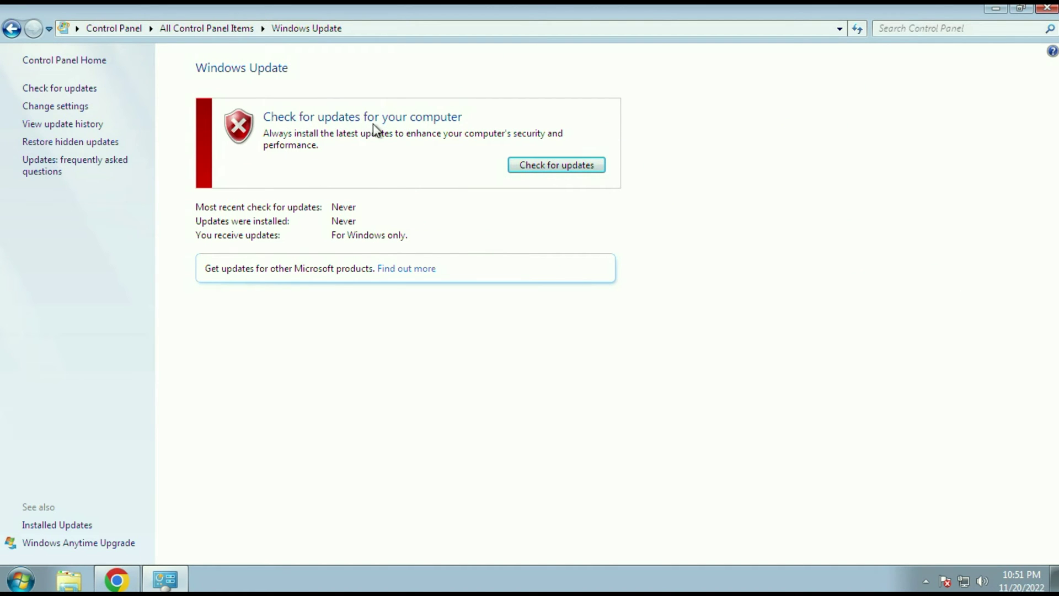
left_click(557, 165)
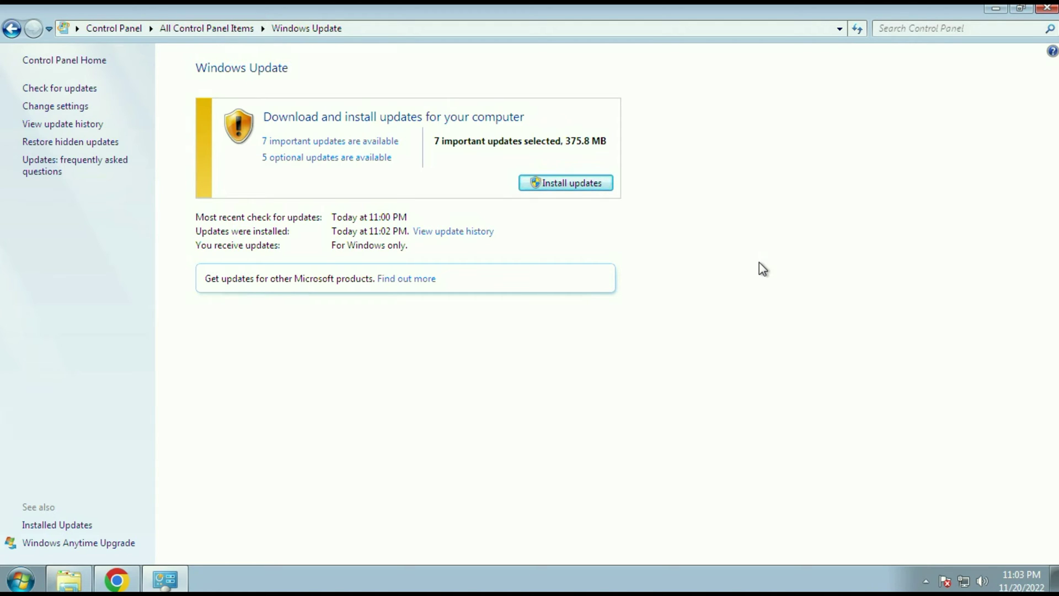
left_click(1049, 9)
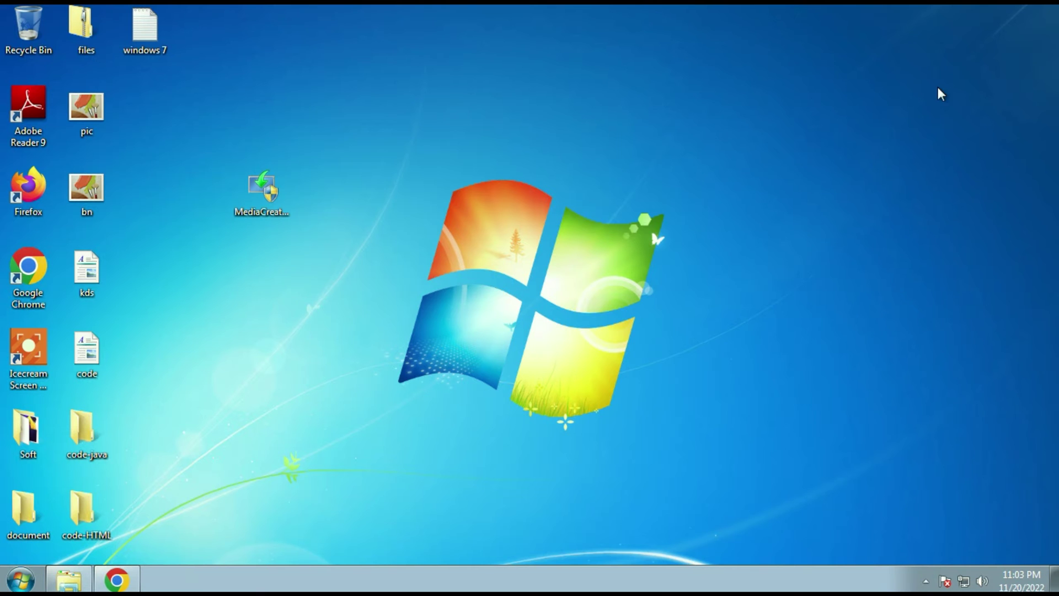
Return to the update article in Chrome and read the Method 2: Microsoft Download Center section
left_click(118, 580)
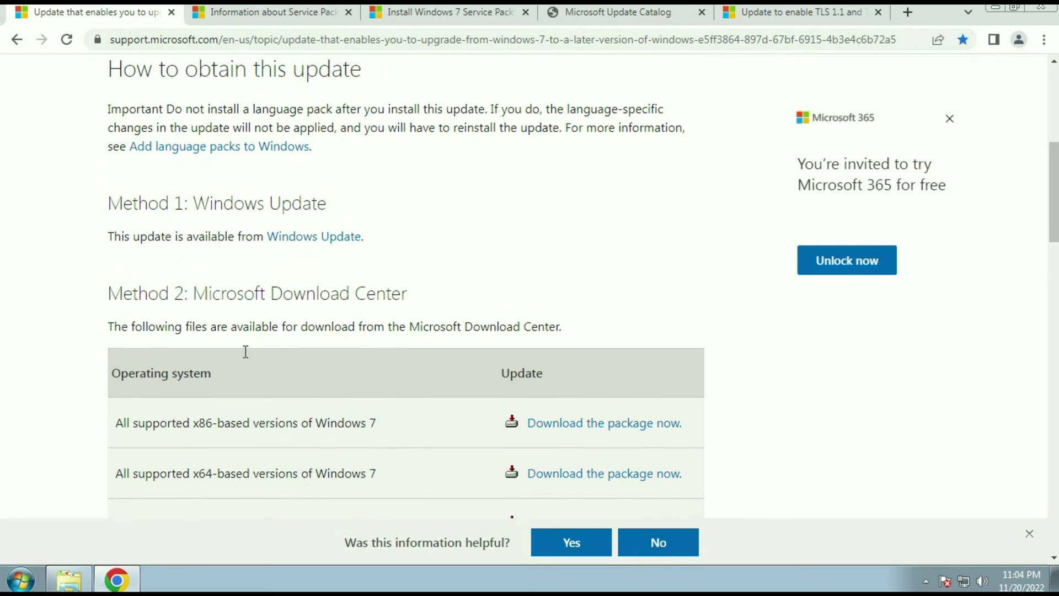
scroll(245, 352, "down", 1)
left_click_drag(109, 284, 422, 279)
left_click(401, 283)
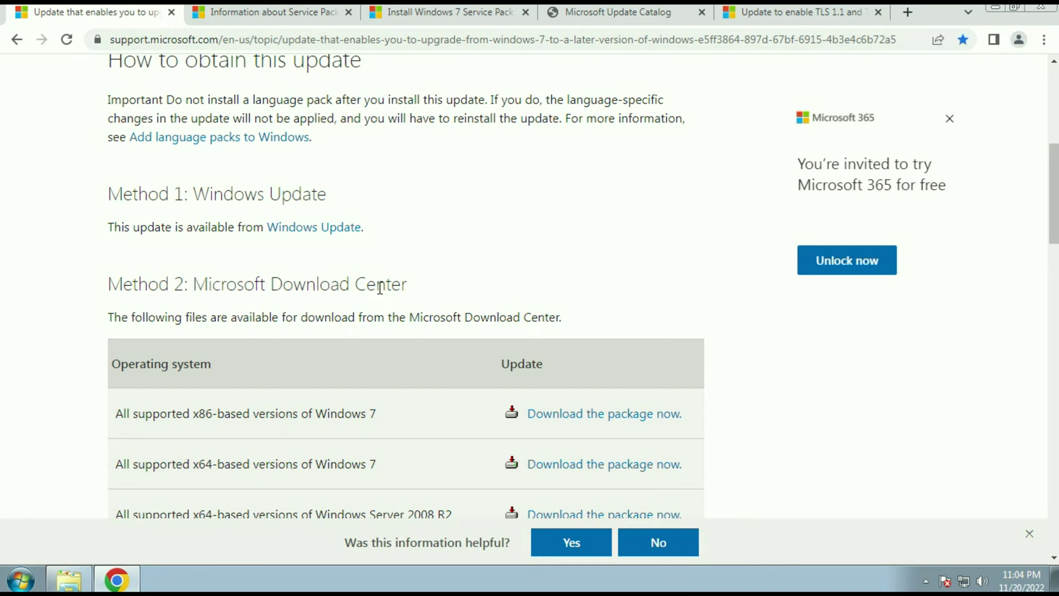
Compare the Windows Update and Microsoft Download Center methods, and the x86-based and x64-based Windows 7 packages offered for download
scroll(380, 288, "down", 3)
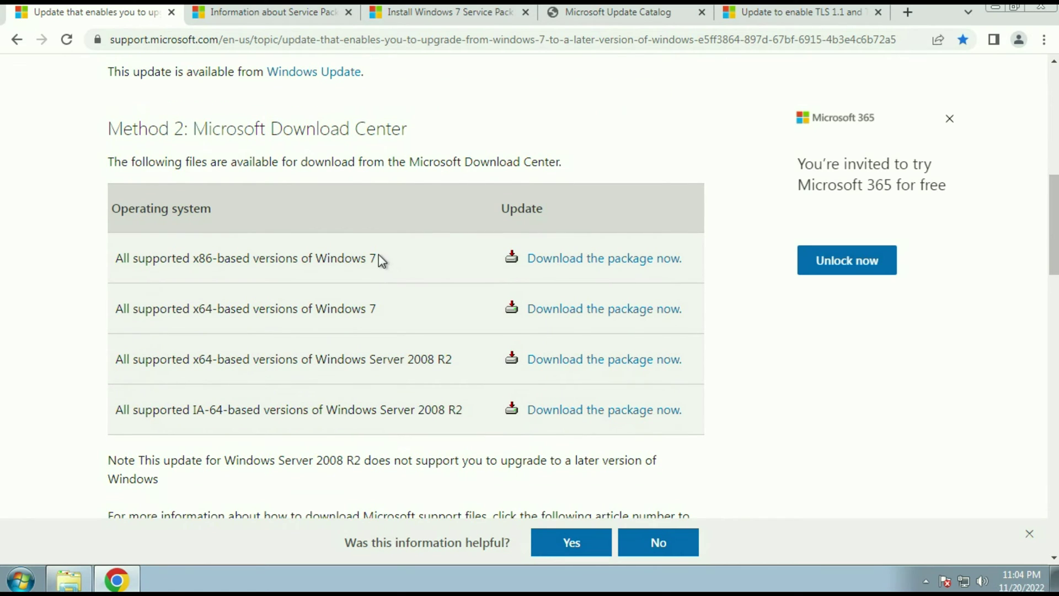
left_click_drag(195, 258, 216, 257)
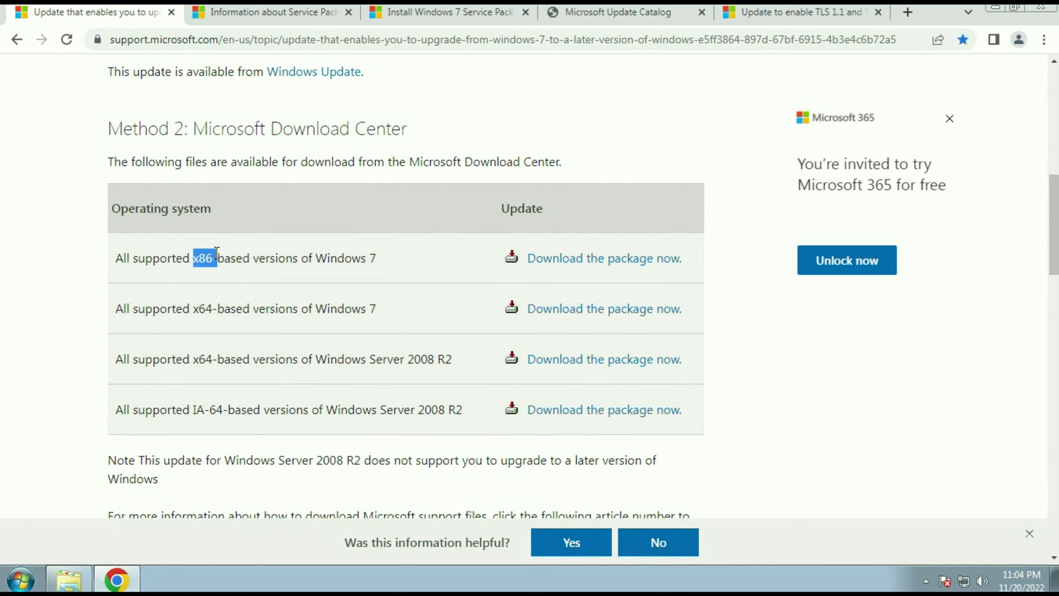
left_click_drag(194, 310, 228, 307)
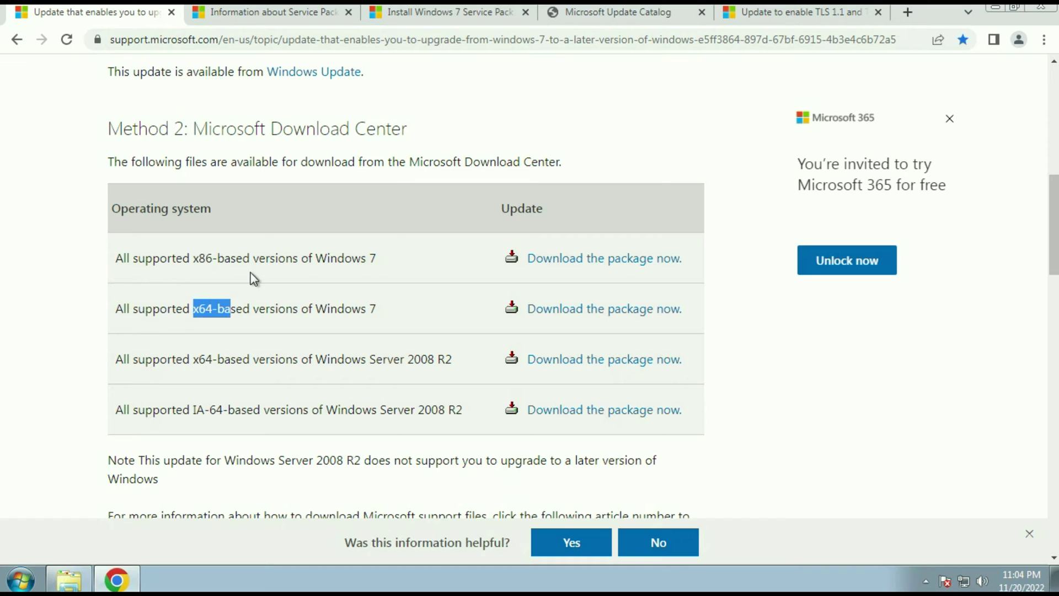
left_click(250, 258)
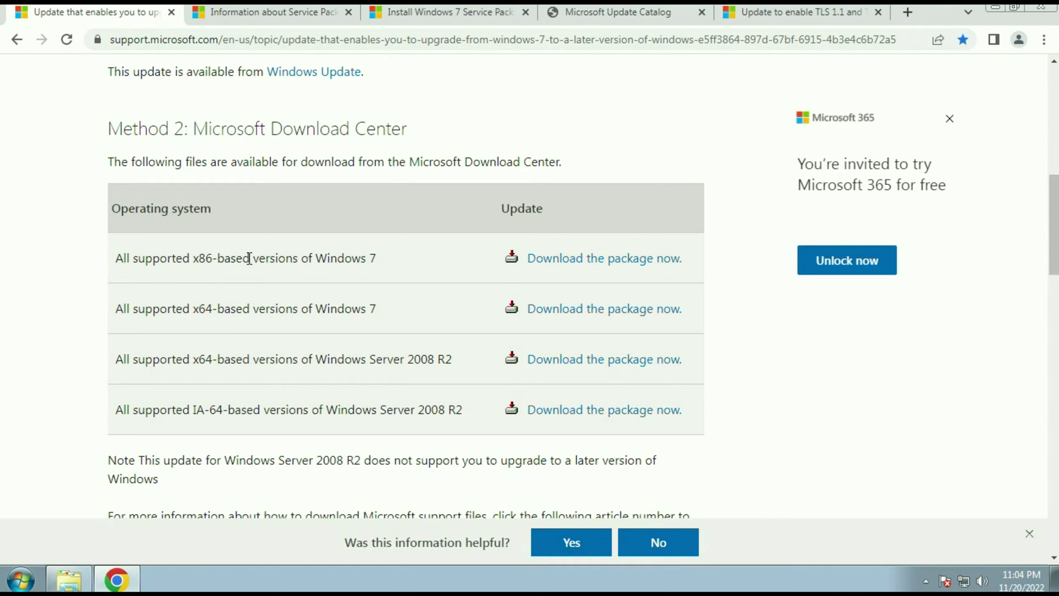
scroll(249, 258, "up", 3)
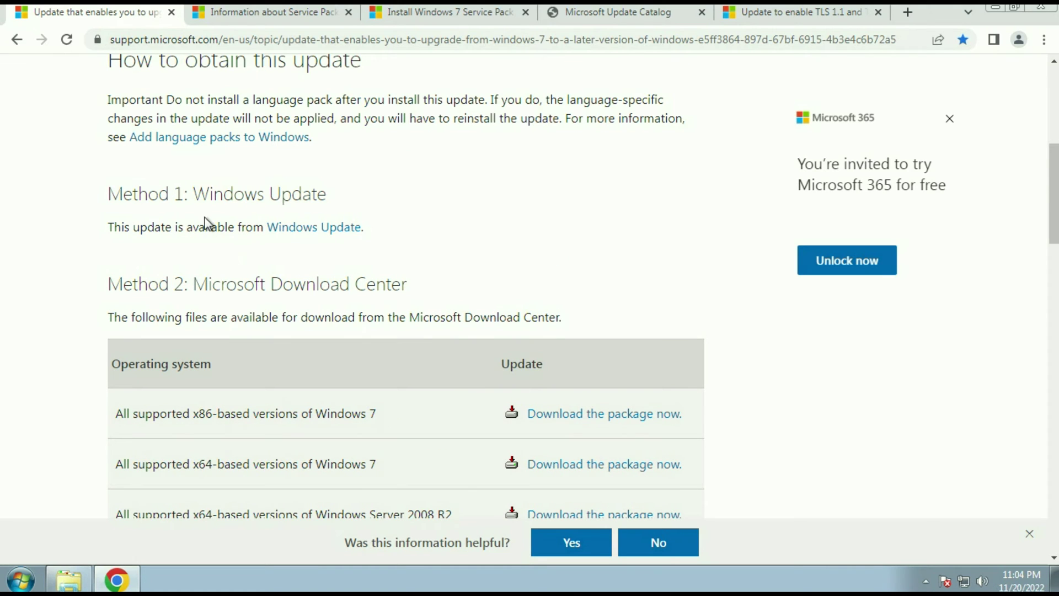
left_click_drag(193, 192, 353, 188)
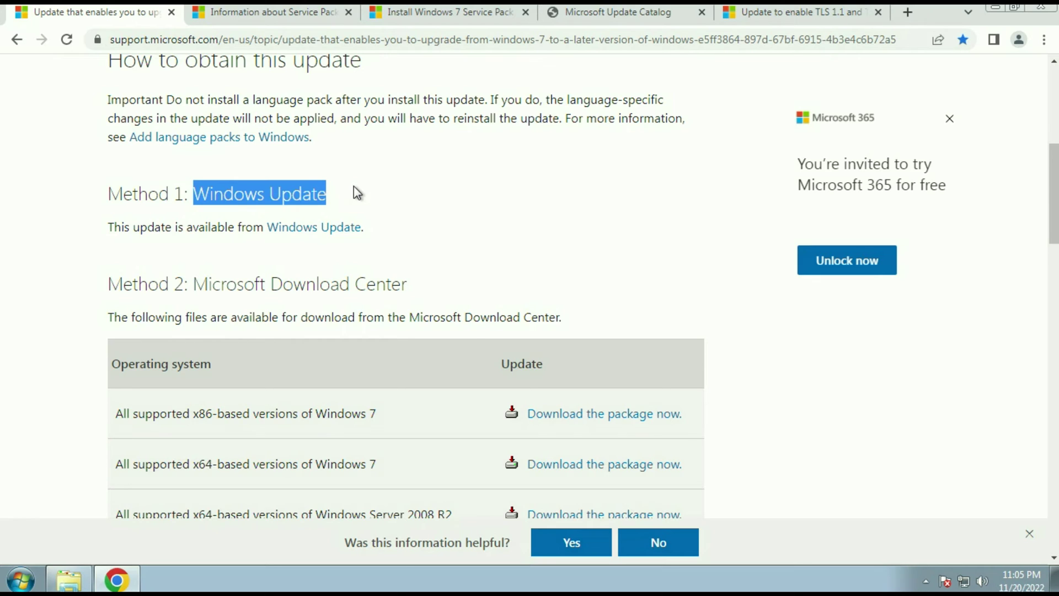
left_click(297, 200)
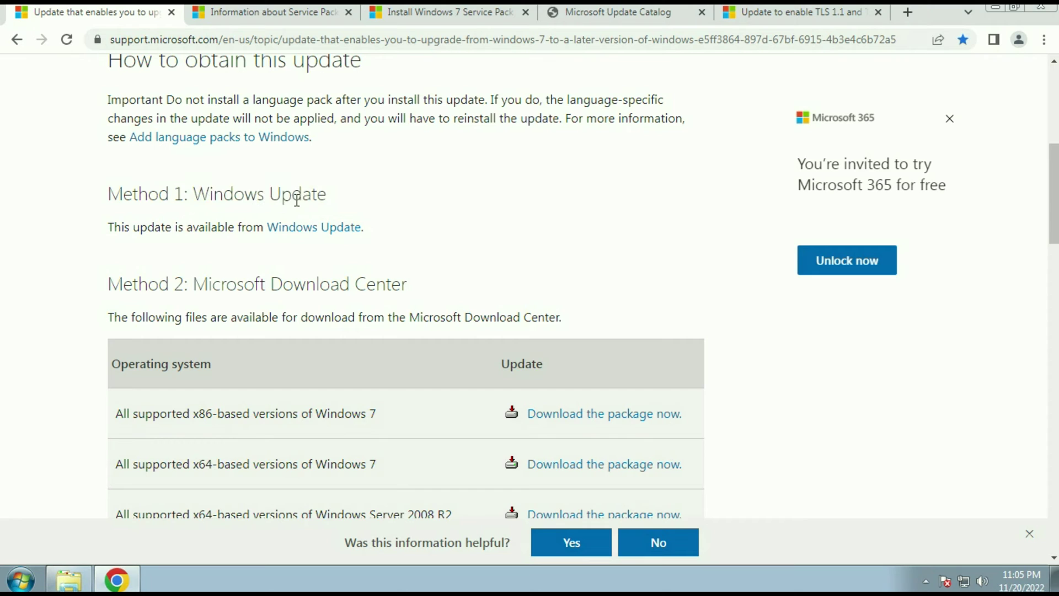
left_click_drag(117, 290, 432, 274)
left_click(434, 273)
scroll(413, 284, "down", 3)
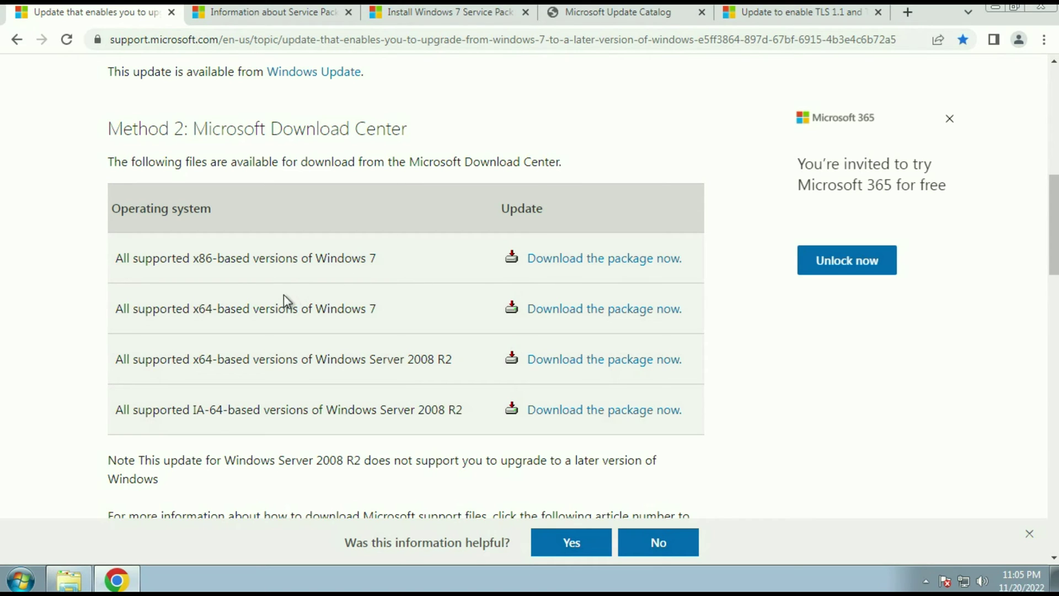
left_click_drag(192, 258, 279, 258)
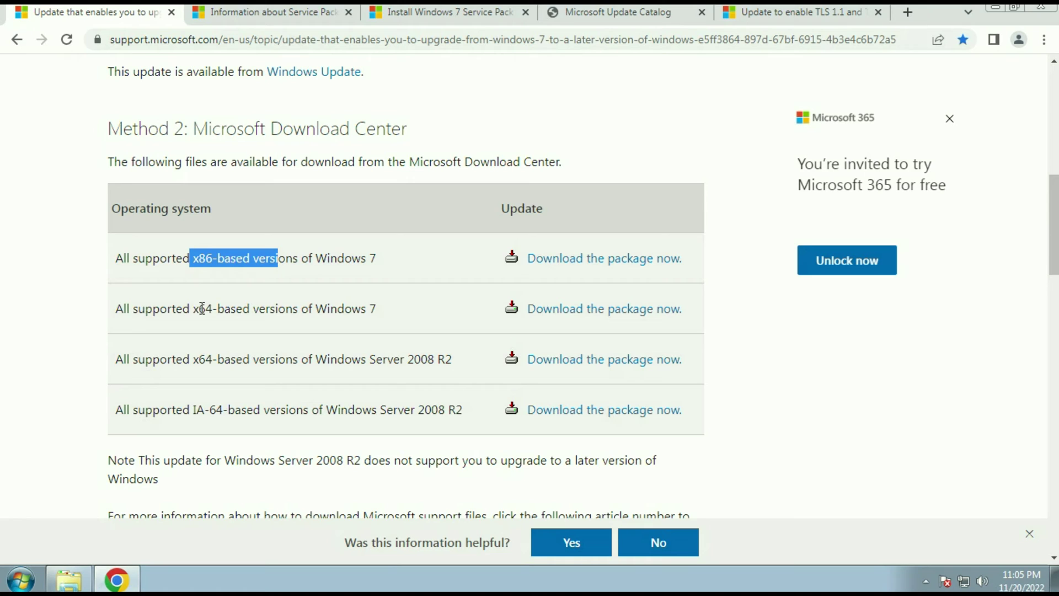
left_click_drag(184, 309, 258, 310)
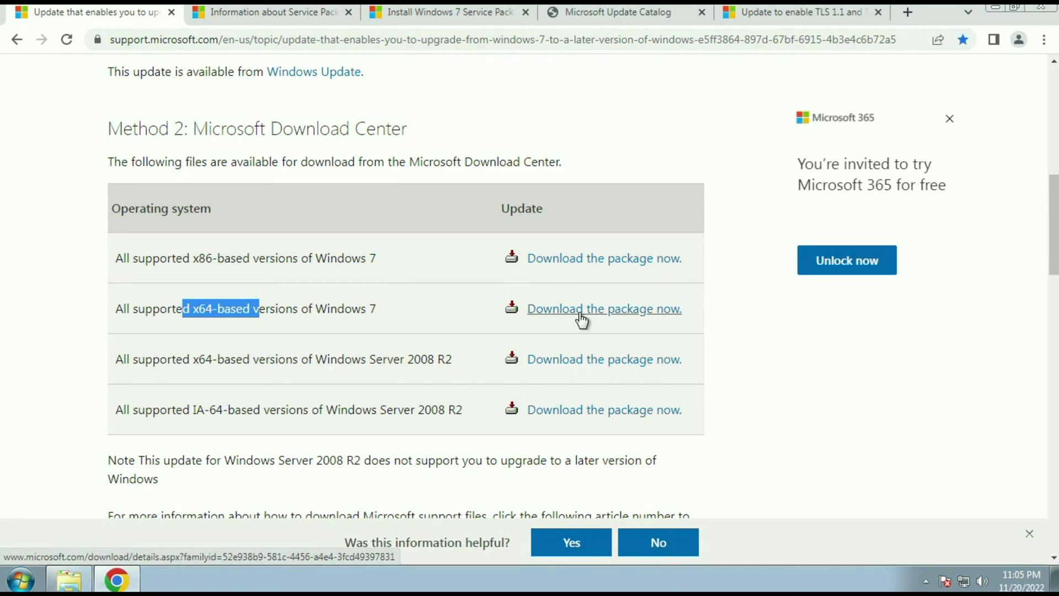
Open the download page for the x86-based Windows 7 package and download update KB2990214
left_click(368, 270)
left_click(613, 261)
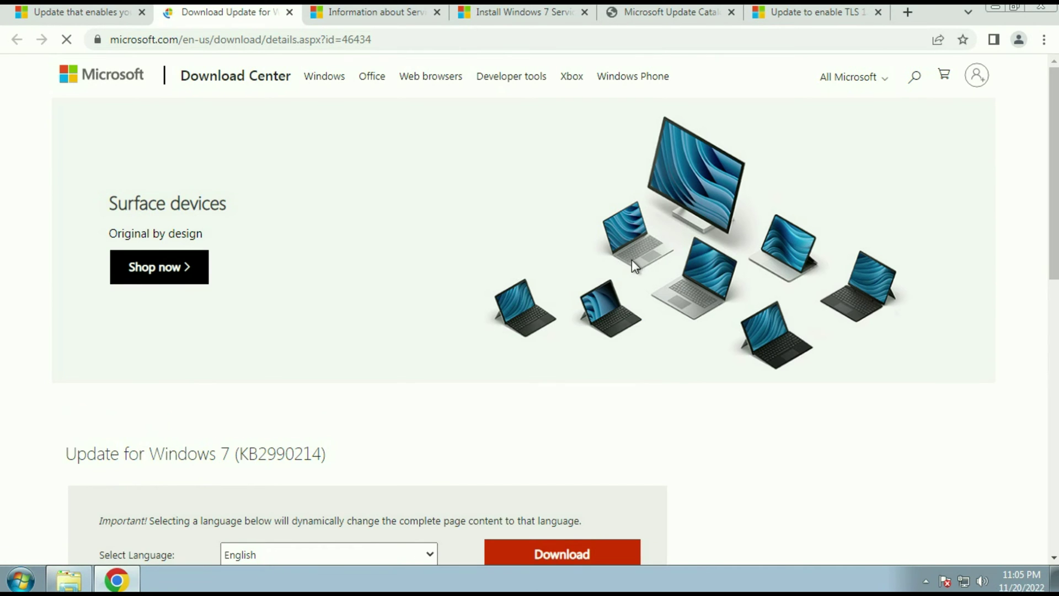
scroll(483, 293, "down", 4)
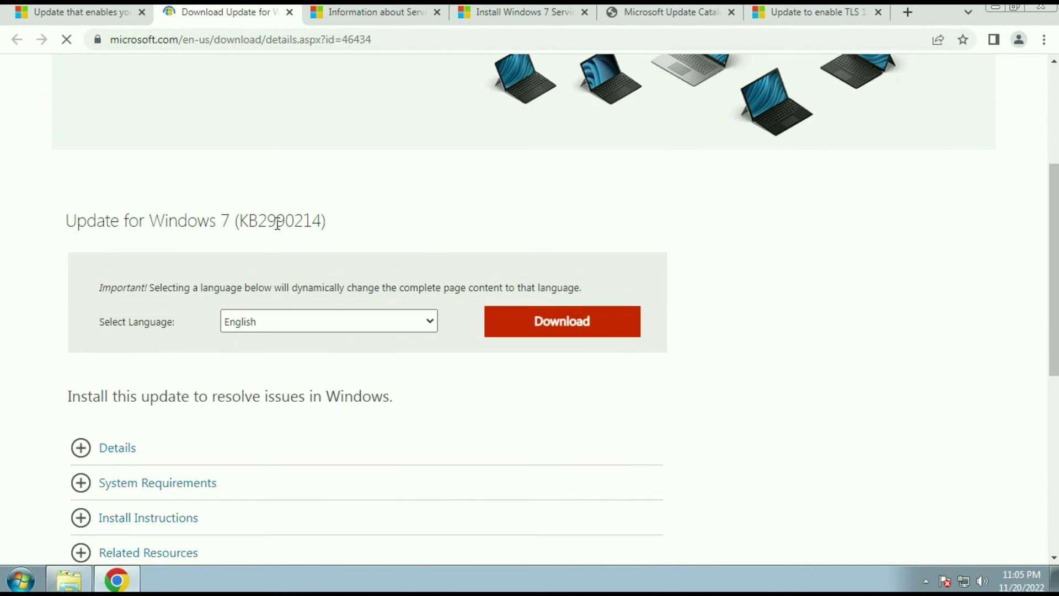
left_click_drag(238, 221, 378, 198)
left_click(387, 200)
left_click(594, 322)
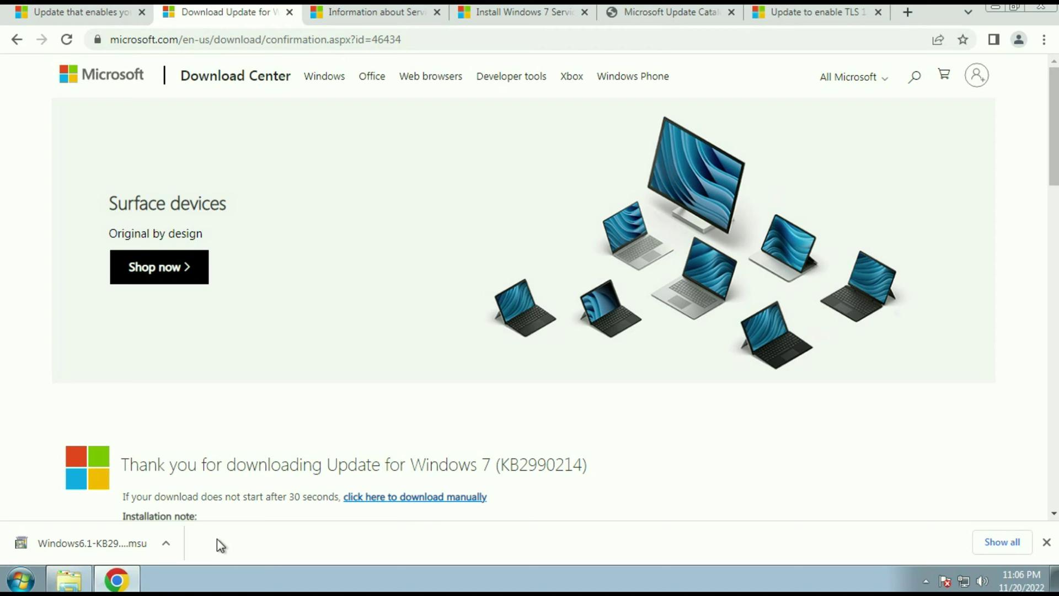
Show the downloaded Windows6.1-KB2990214-x86 package in its folder, install the update, and close the installer
left_click(166, 546)
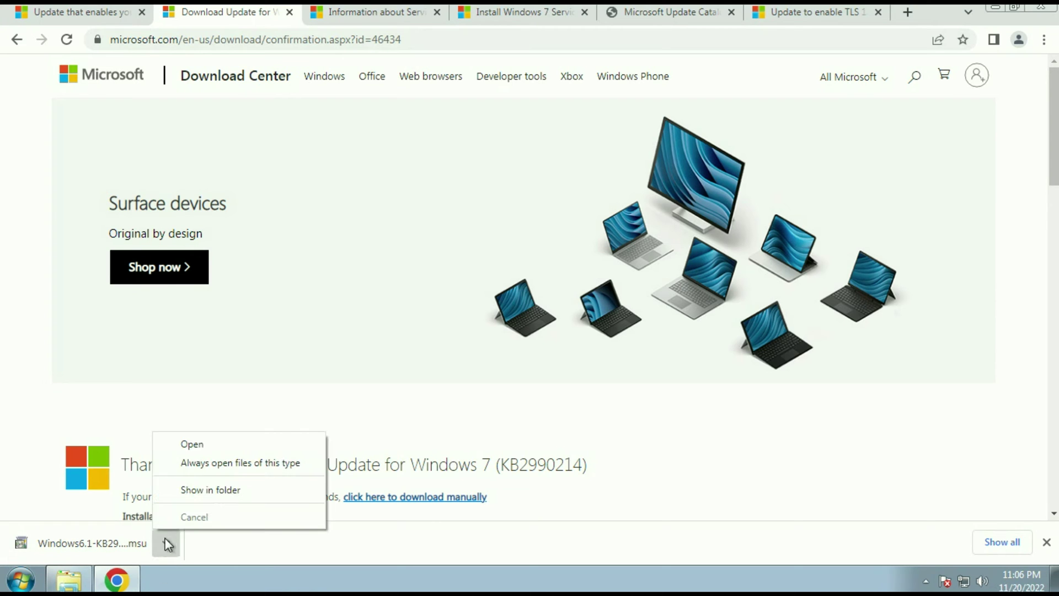
left_click(203, 489)
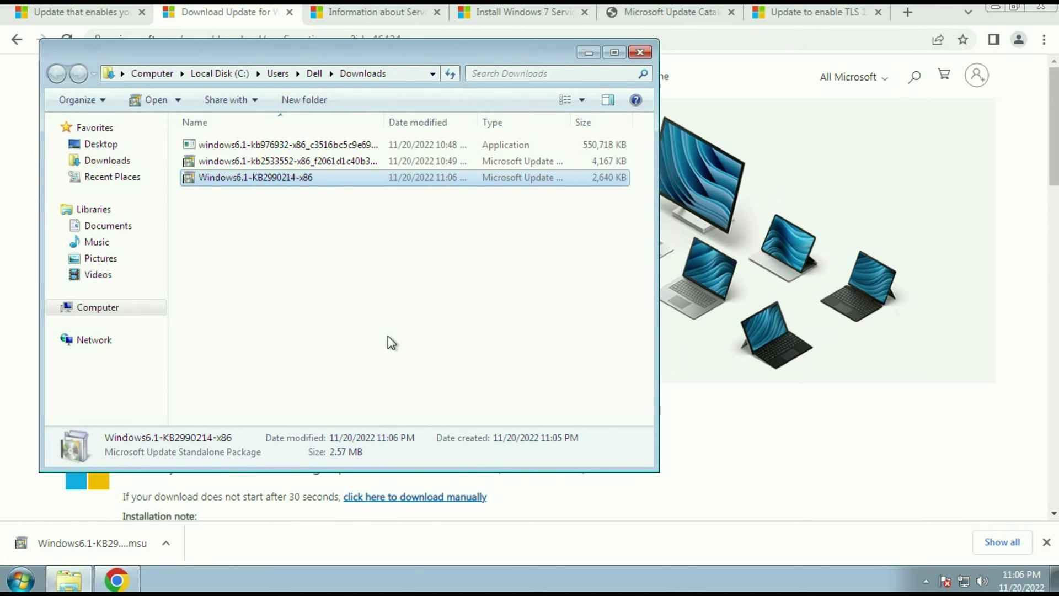
left_click(388, 336)
left_click(290, 180)
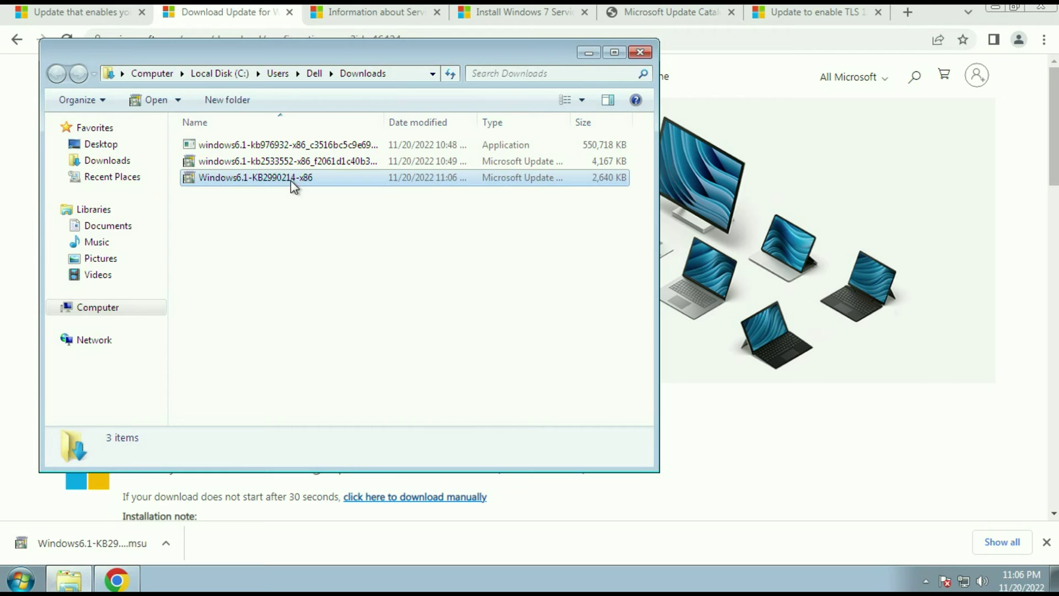
double_click(297, 180)
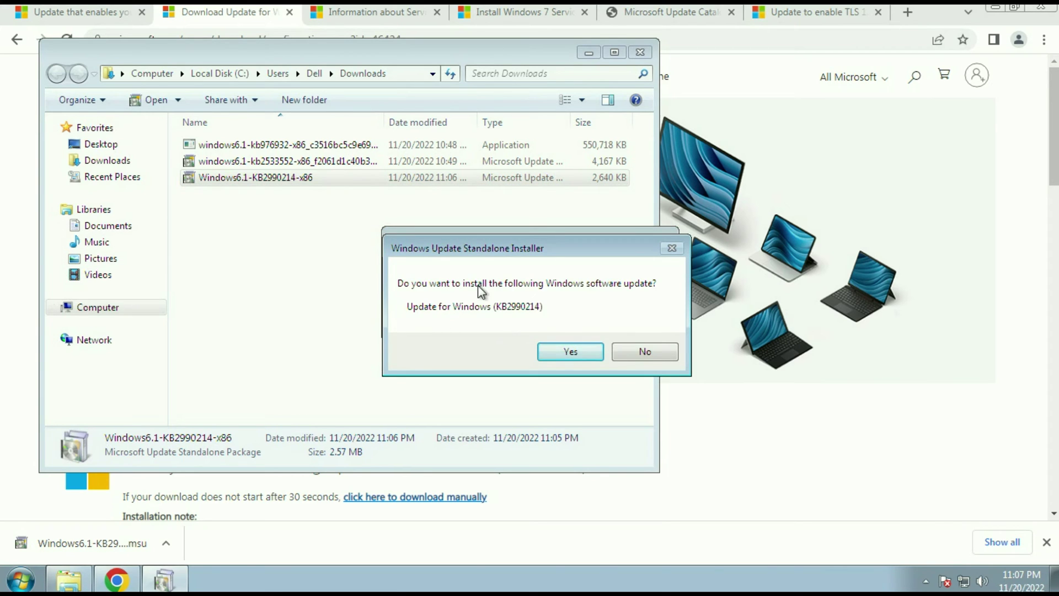
left_click(557, 352)
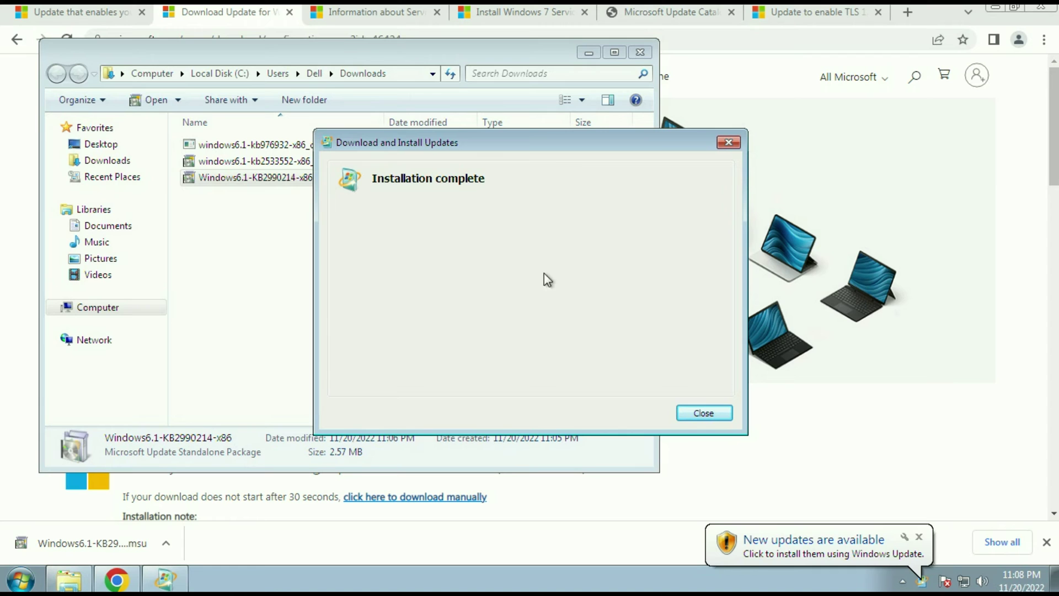
left_click(706, 412)
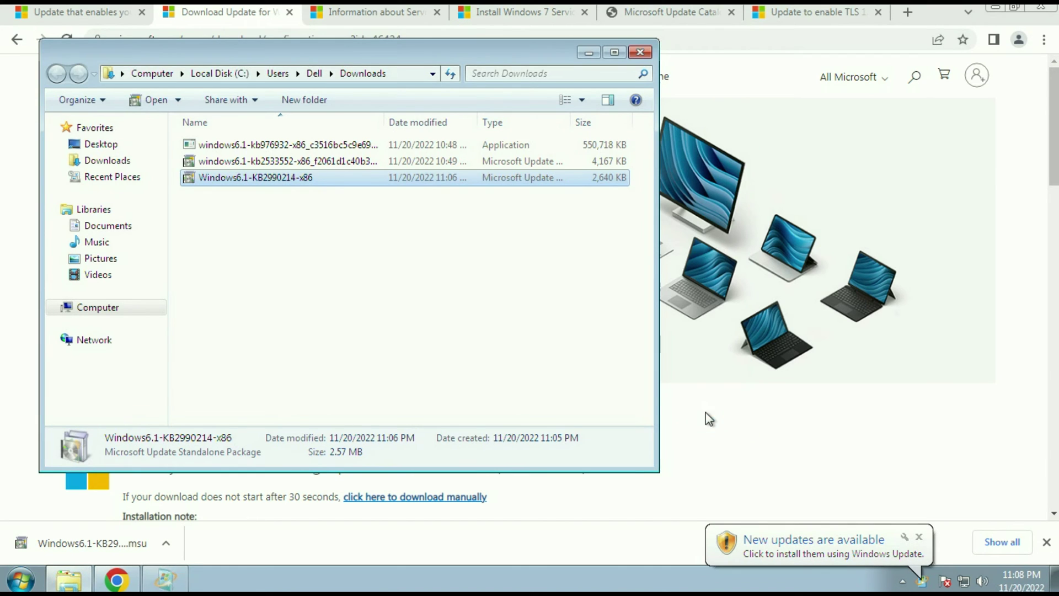
Close the Downloads folder and the browser, and restart the computer
left_click(640, 52)
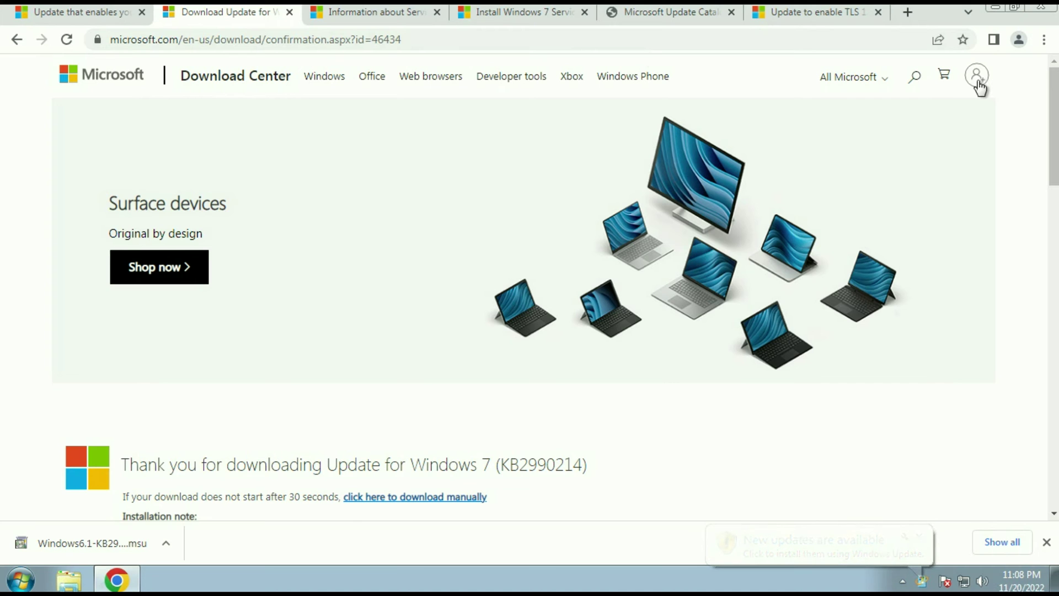
left_click(1037, 10)
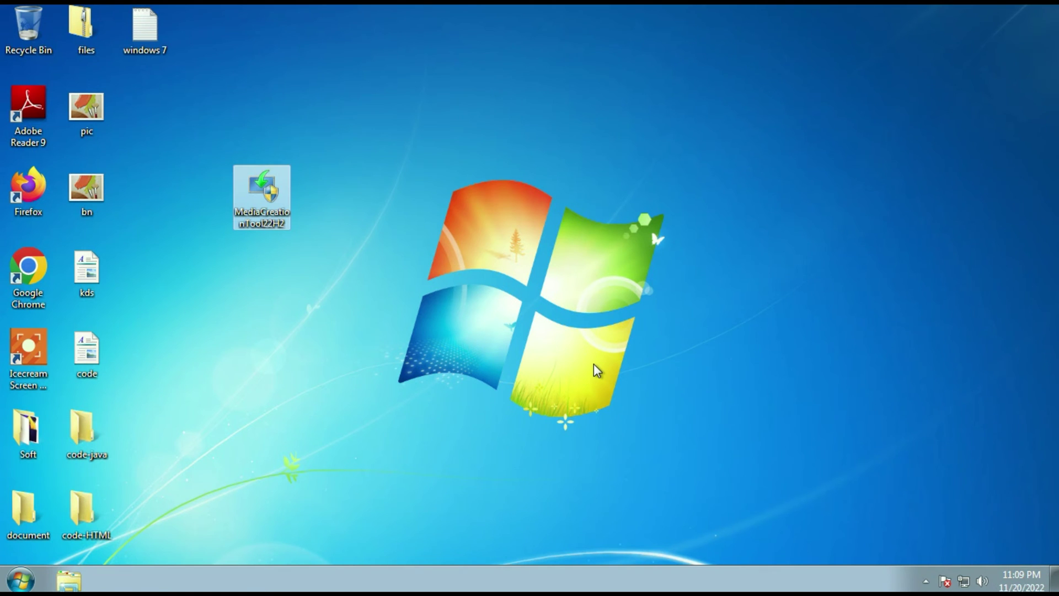
left_click(21, 580)
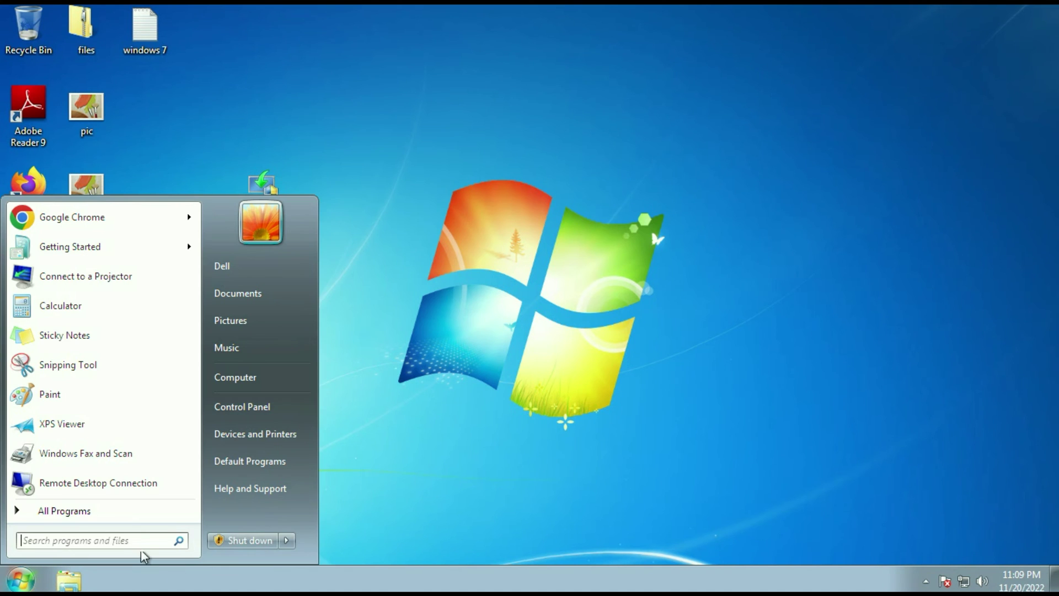
left_click(286, 541)
left_click(325, 505)
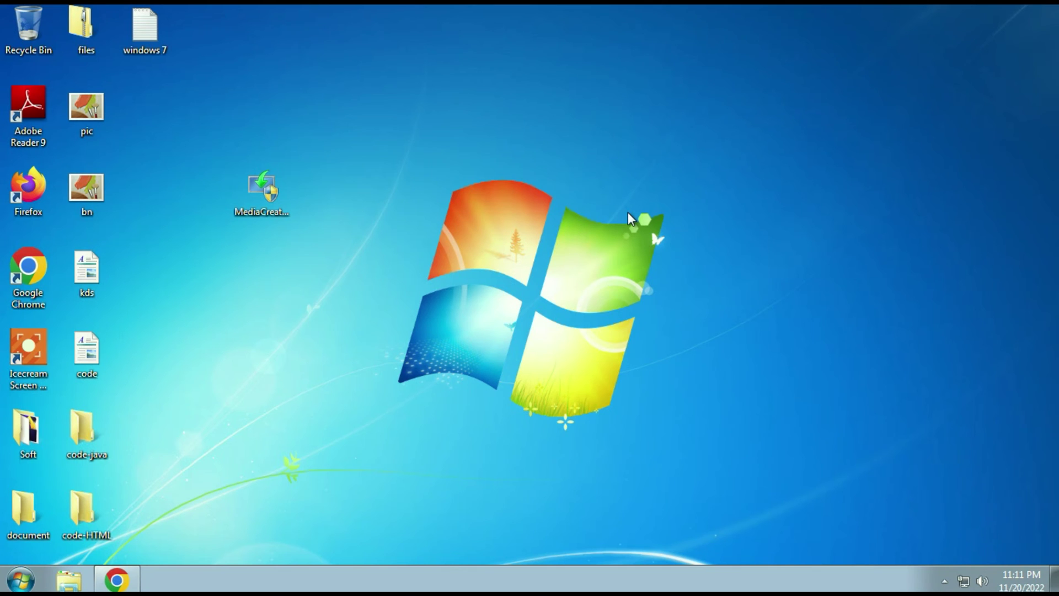
Switch to Chrome and review the TLS 1.1 and TLS 1.2 update article, including its installation methods, prerequisites and registry information
left_click(118, 578)
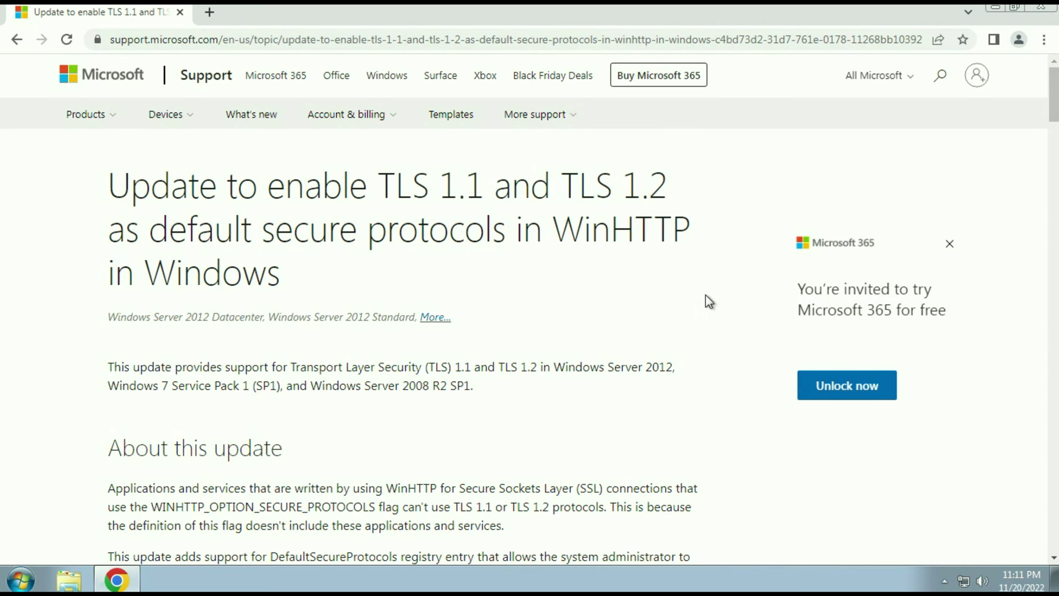
scroll(638, 282, "down", 3)
scroll(637, 283, "up", 2)
scroll(639, 287, "up", 1)
left_click_drag(380, 184, 672, 236)
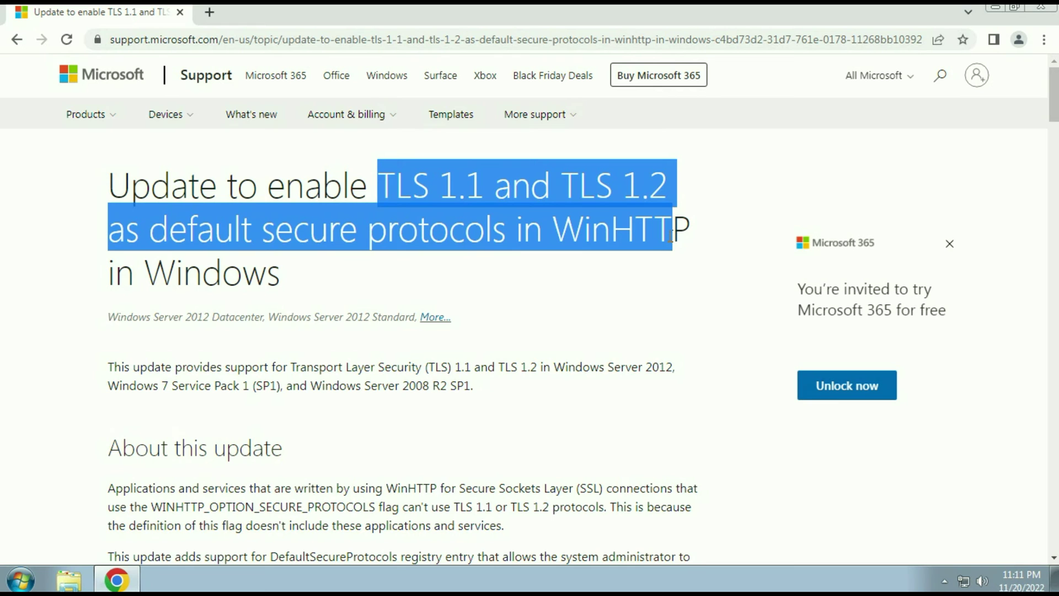
left_click(657, 238)
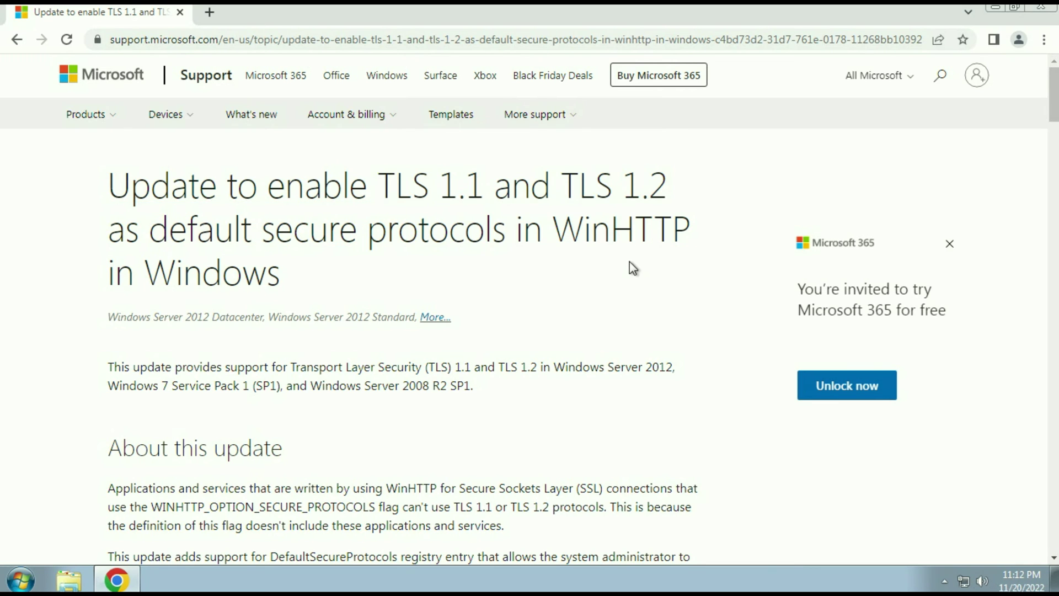
scroll(618, 300, "down", 1)
scroll(617, 301, "down", 4)
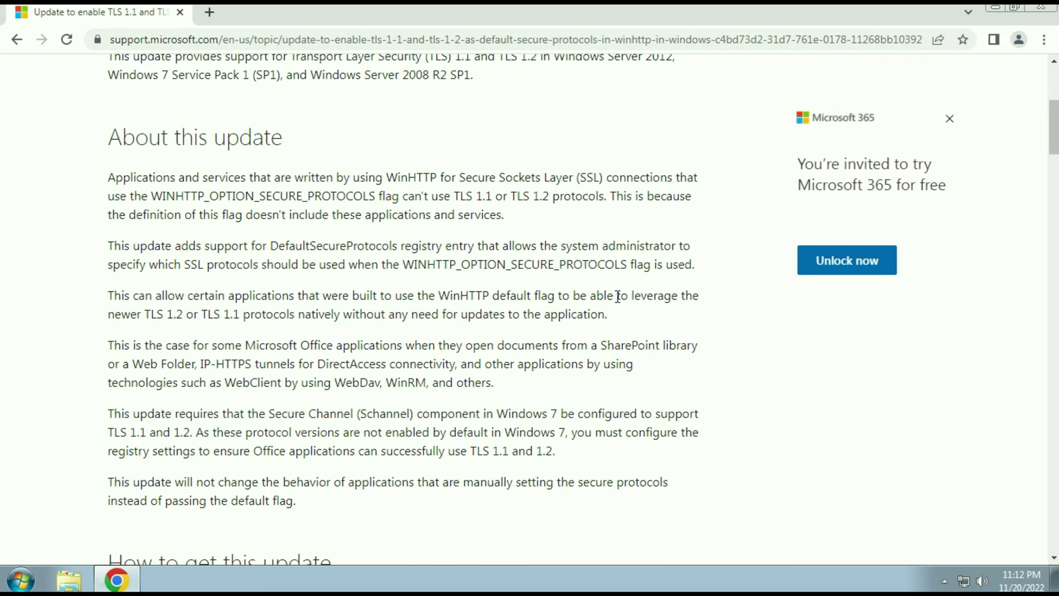
scroll(607, 296, "down", 7)
scroll(604, 298, "down", 10)
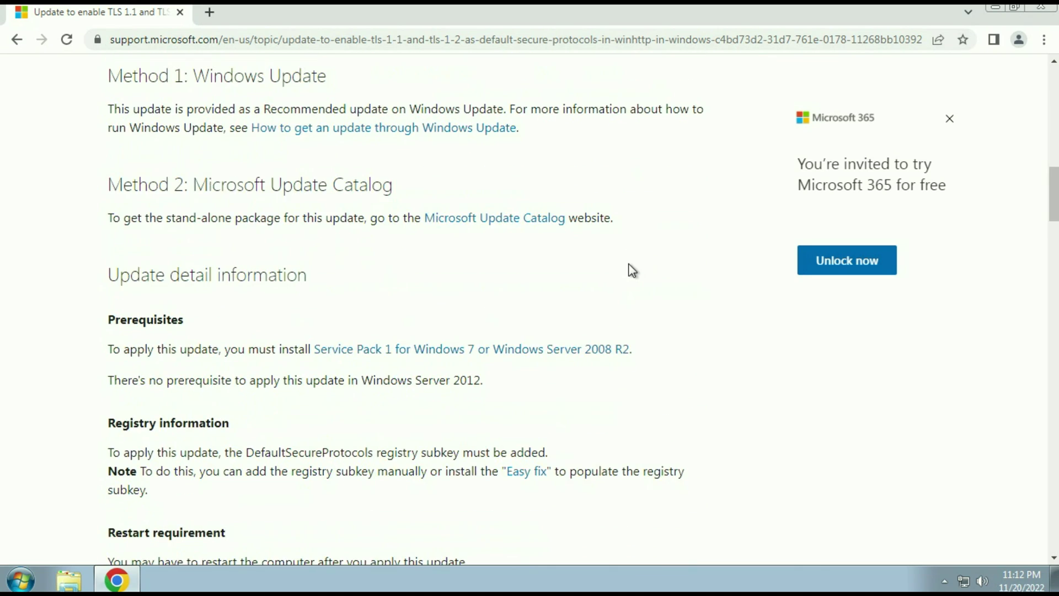
scroll(632, 270, "up", 4)
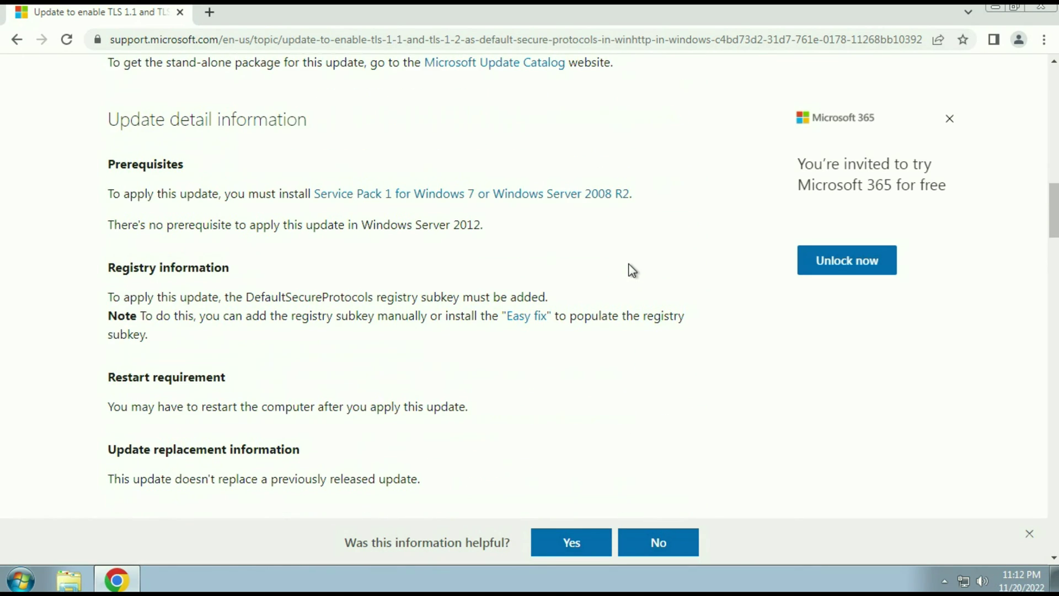
scroll(632, 271, "down", 3)
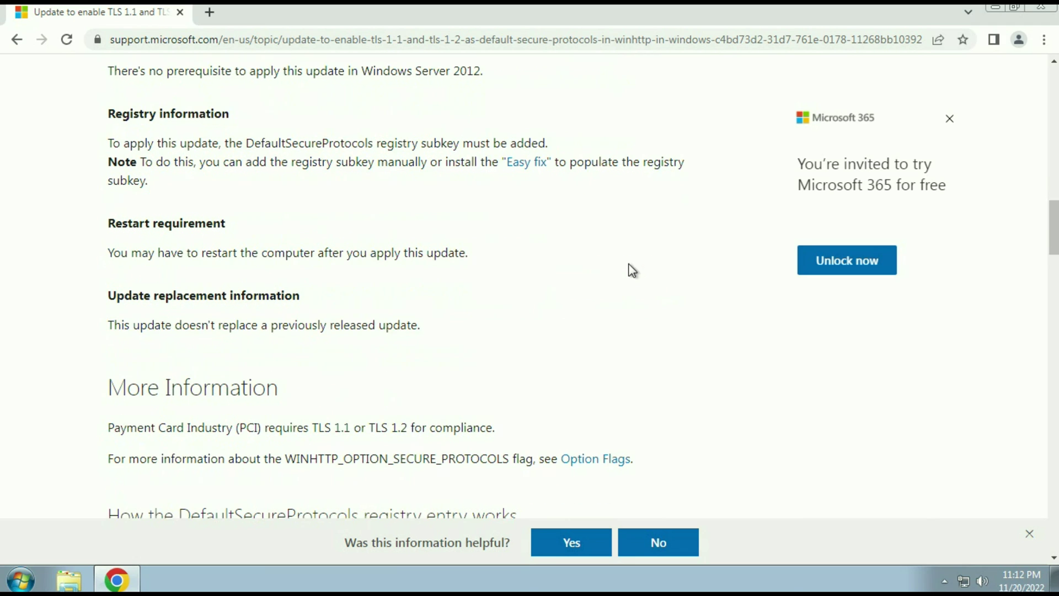
Download the MicrosoftEasyFix51044 installer from the article's Easy fix section and show it in its maximized folder window
left_click(523, 172)
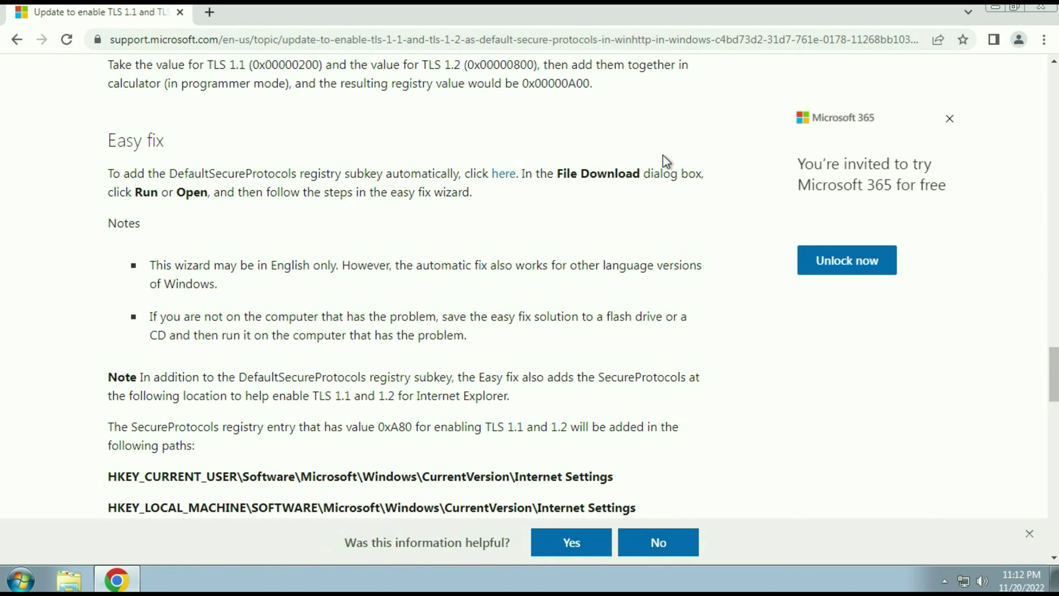
scroll(566, 282, "up", 6)
scroll(564, 279, "down", 5)
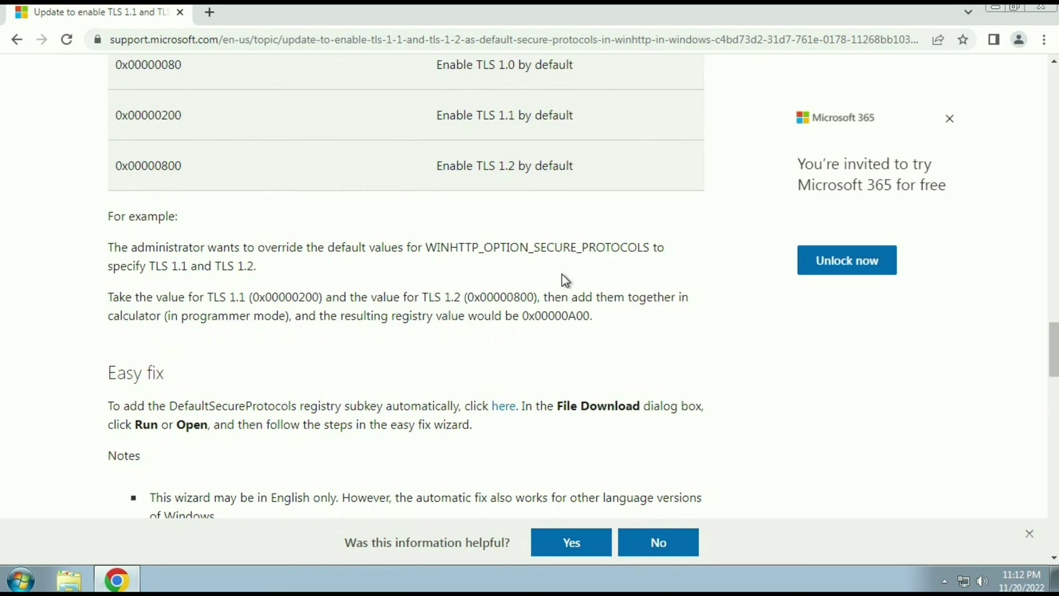
left_click_drag(107, 217, 176, 217)
left_click(231, 234)
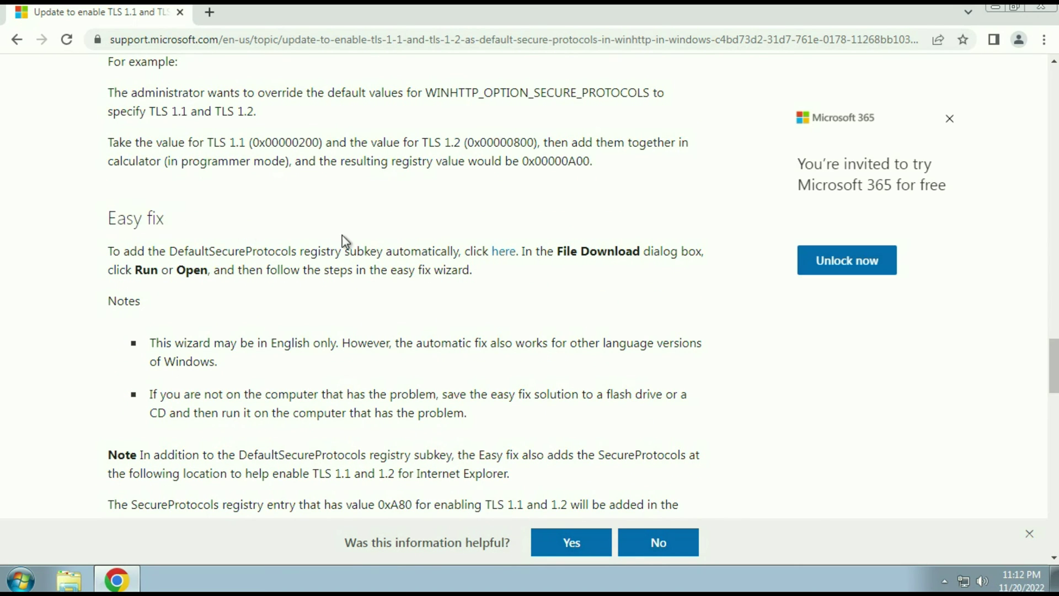
left_click(501, 253)
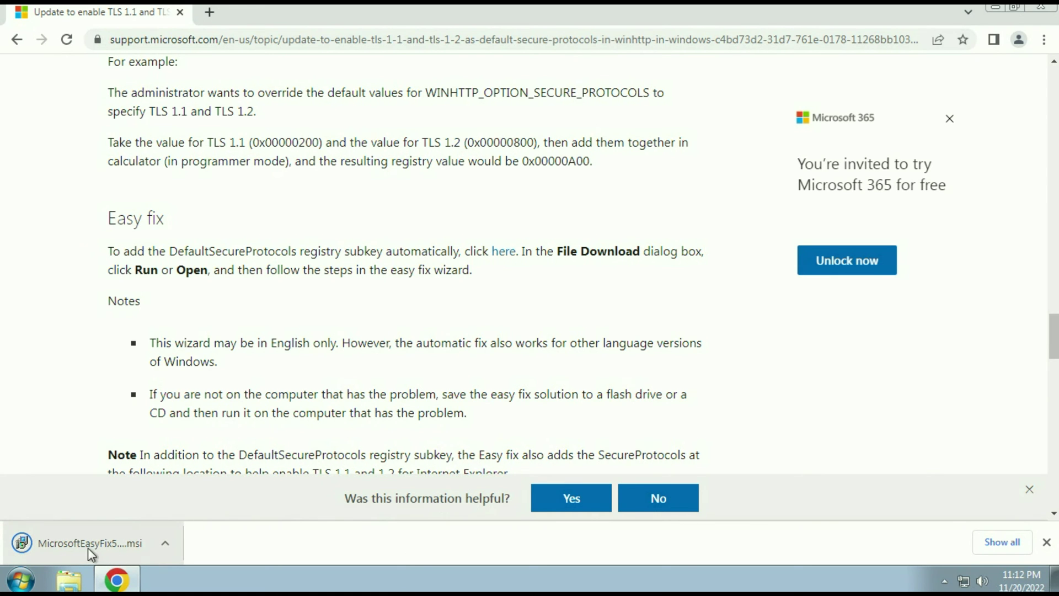
left_click(165, 543)
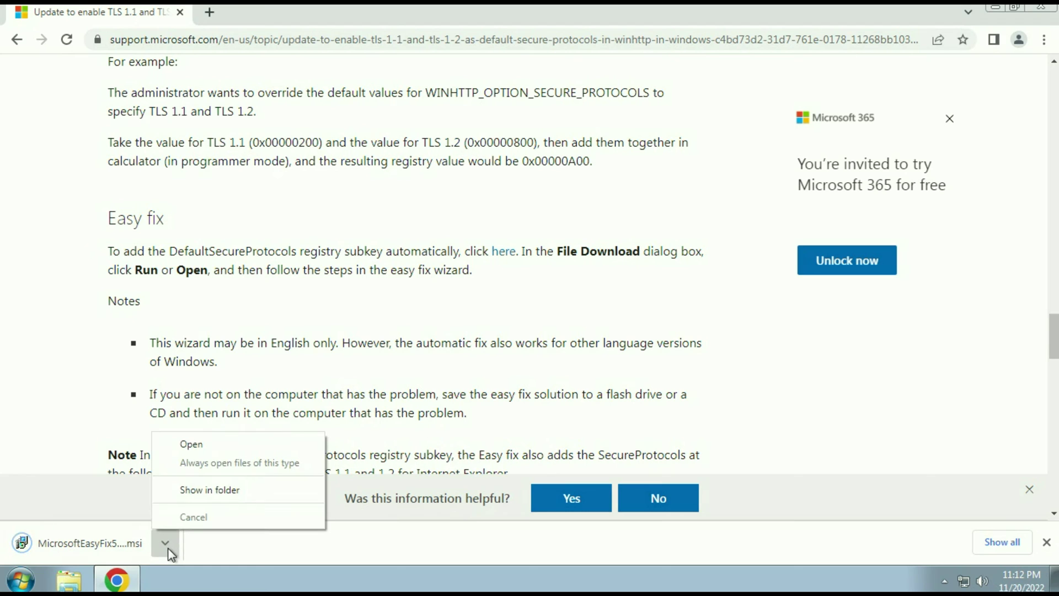
left_click(210, 490)
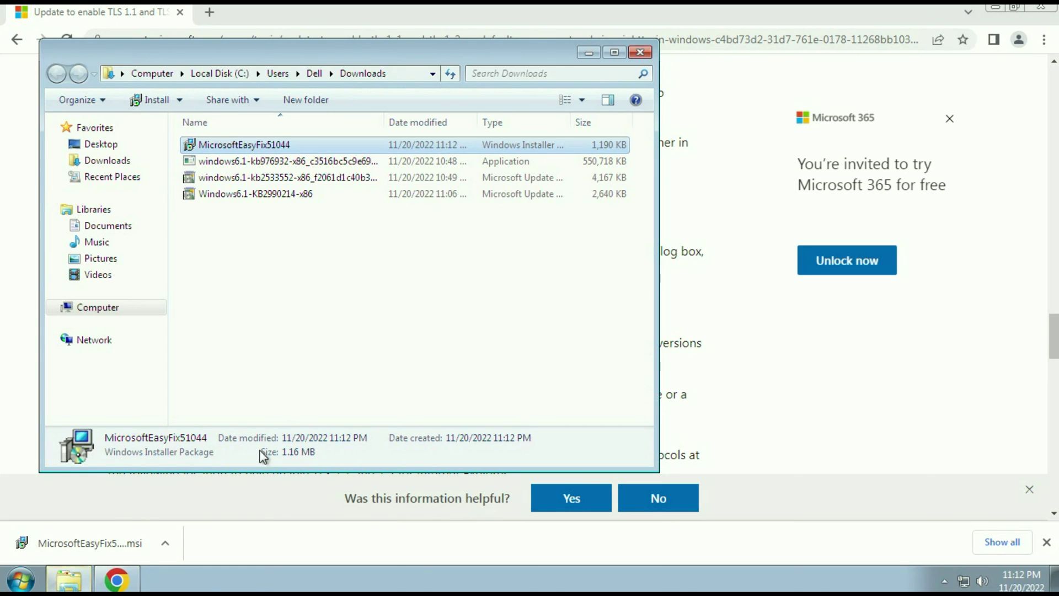
left_click(614, 52)
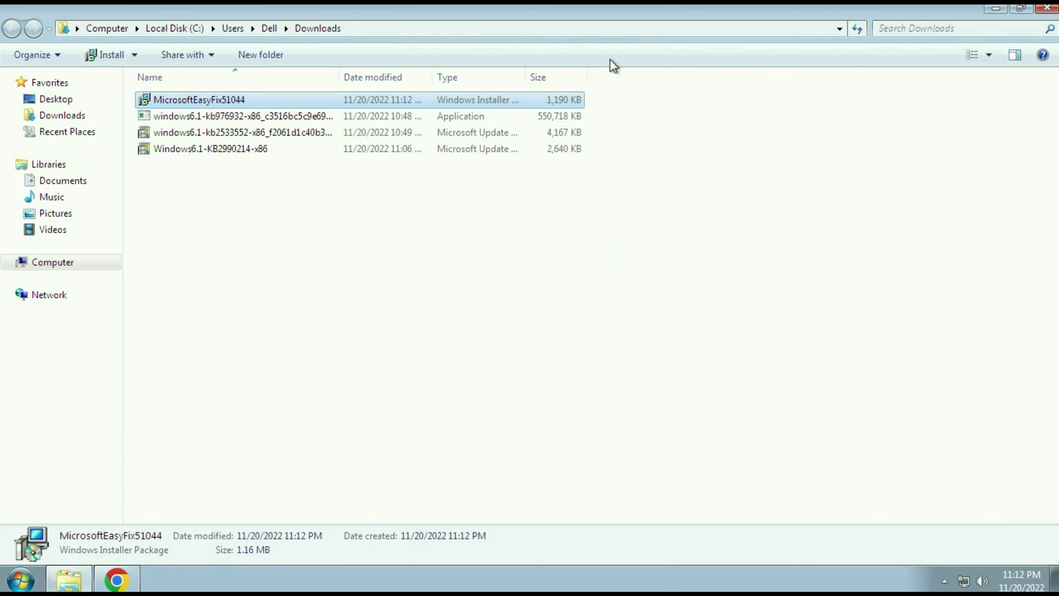
Run MicrosoftEasyFix51044, agree to the license terms, allow the installation, and close the completed easy fix wizard
double_click(230, 100)
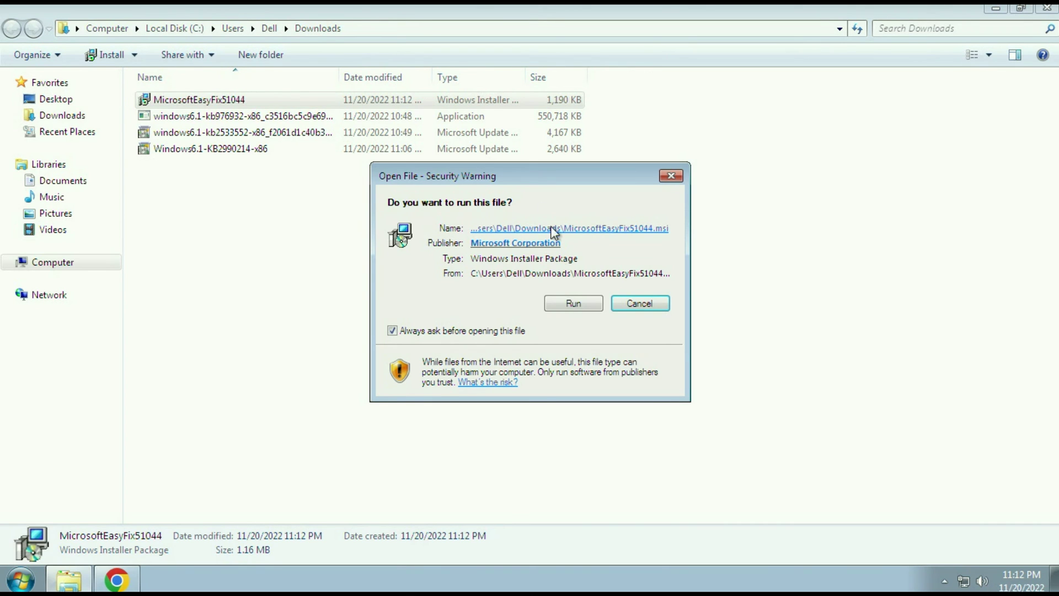
left_click(571, 303)
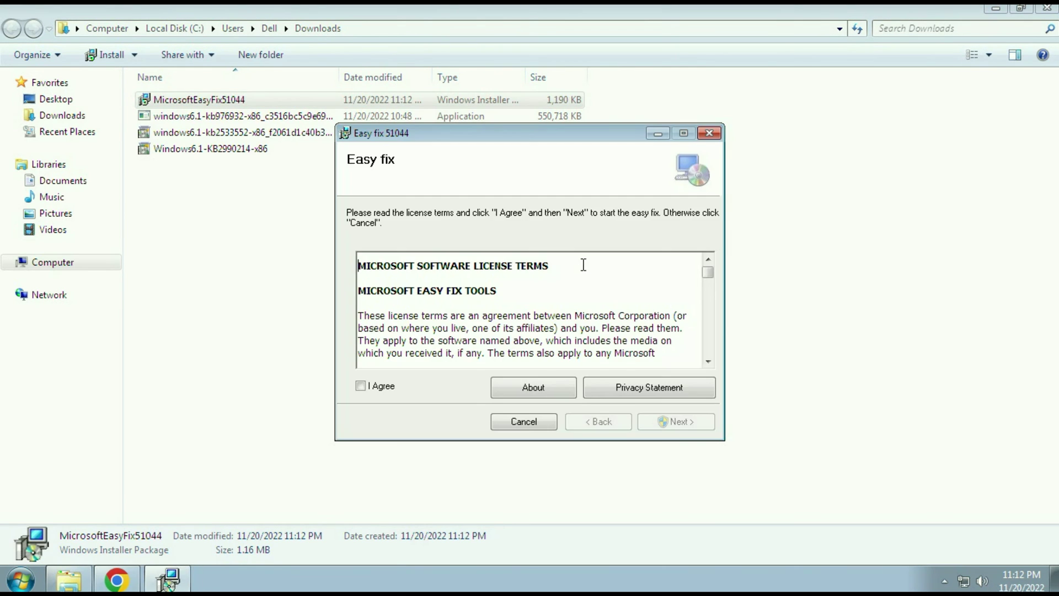
left_click(375, 386)
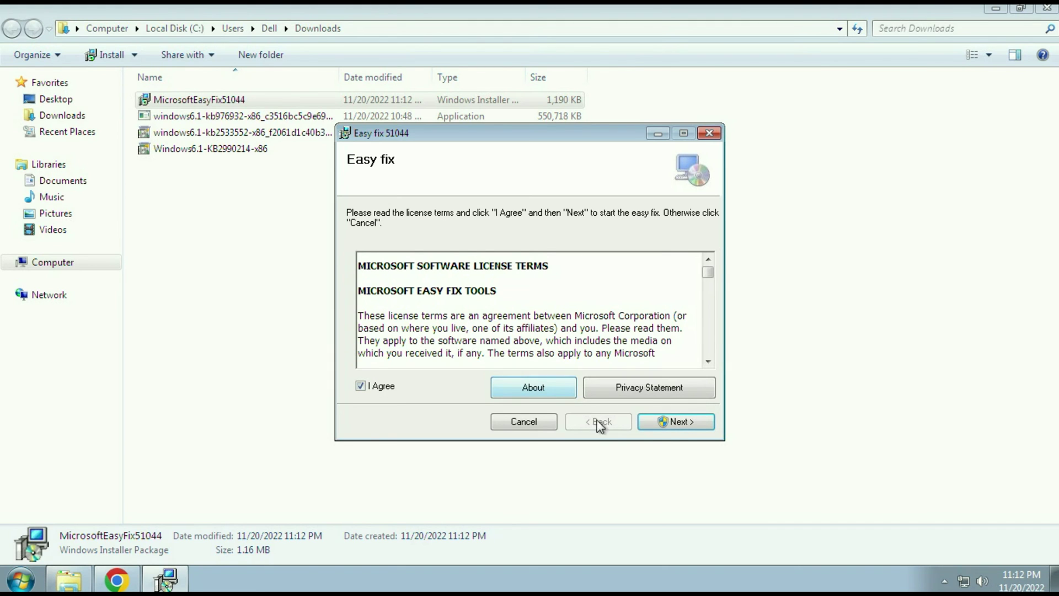
left_click(690, 421)
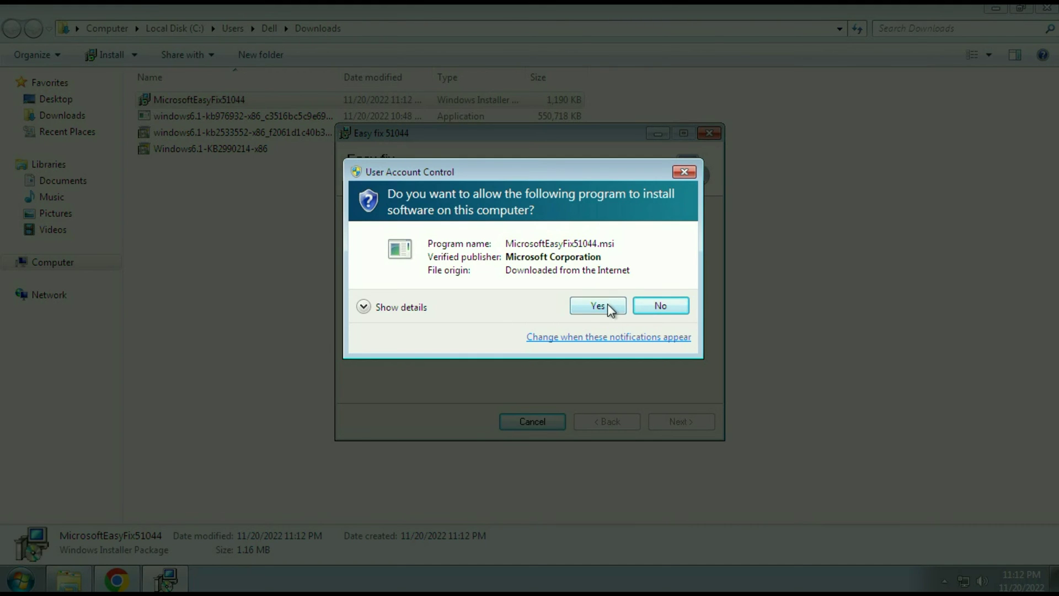
left_click(598, 306)
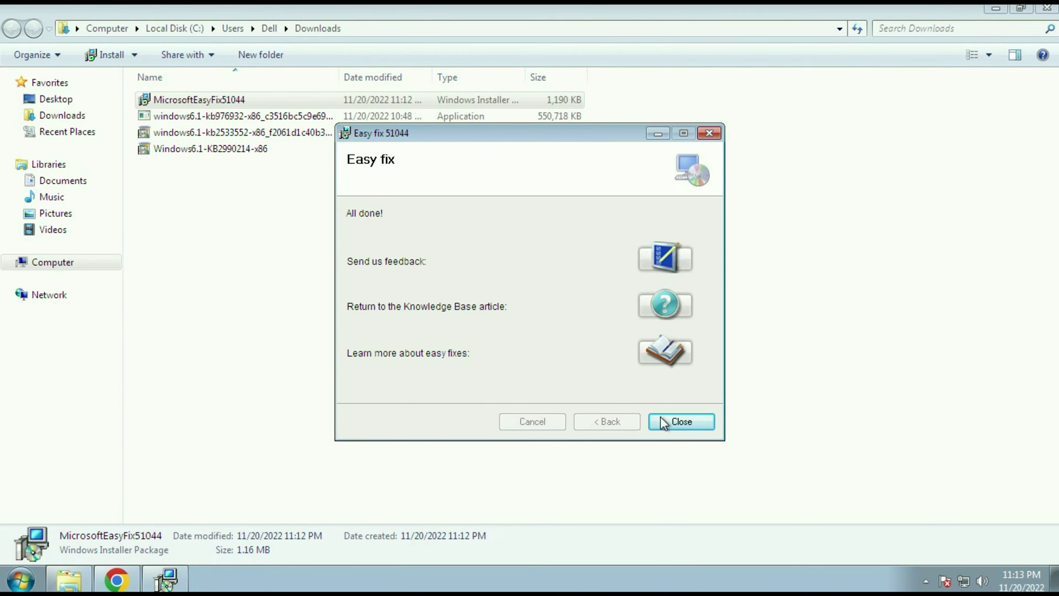
left_click(698, 425)
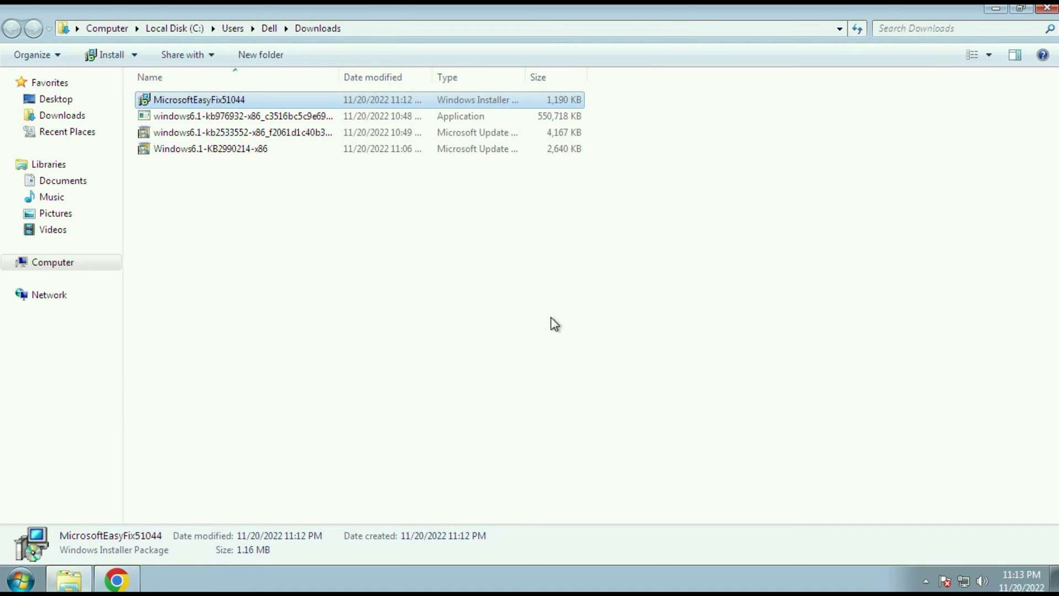
Close the Downloads folder and the browser, and launch MediaCreationTool22H2 from the desktop with permission to make changes
left_click(1048, 8)
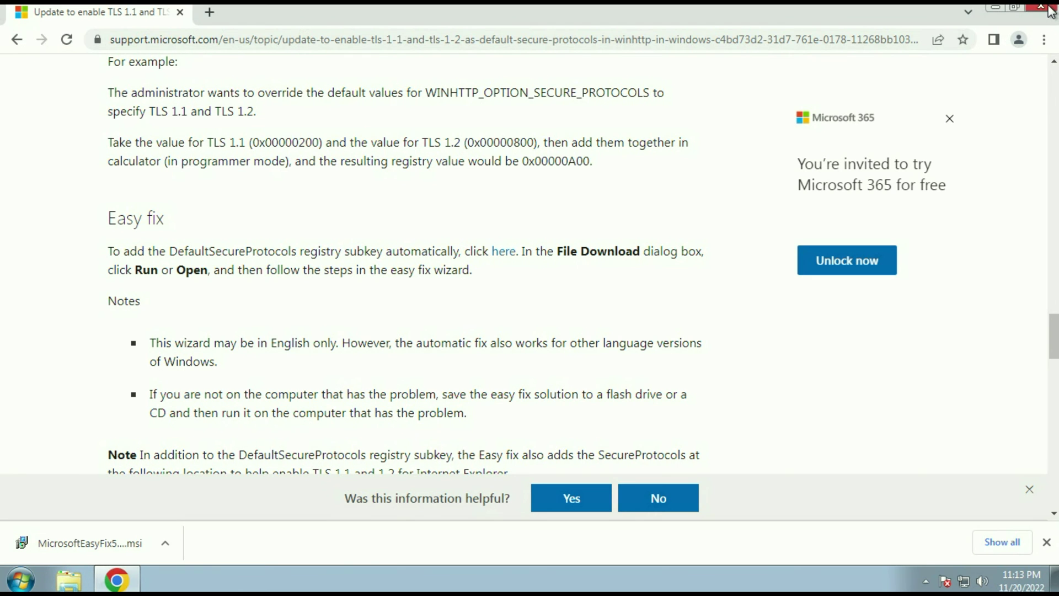
left_click(1044, 11)
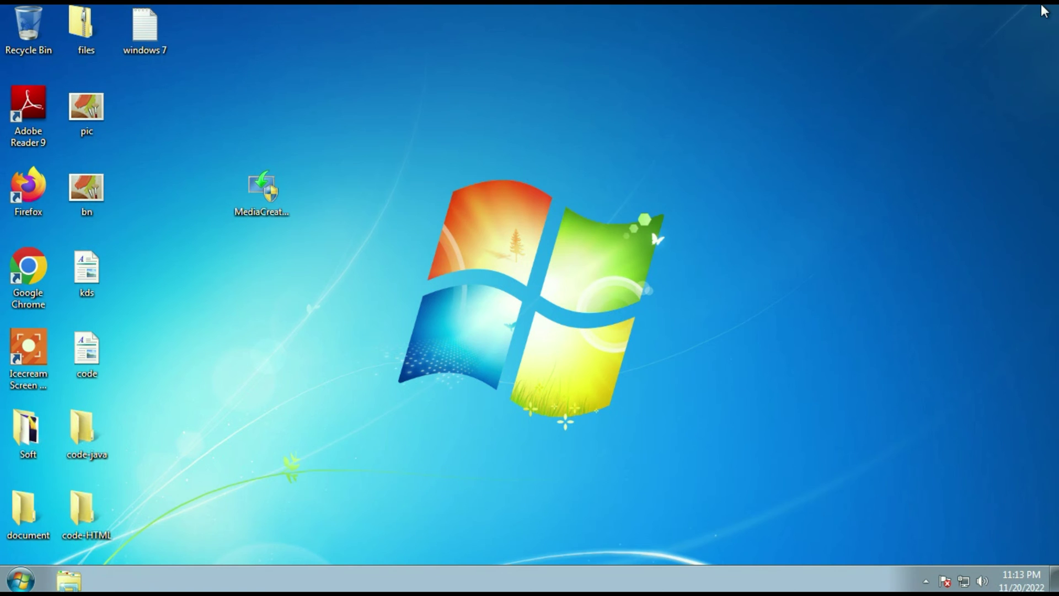
left_click(275, 210)
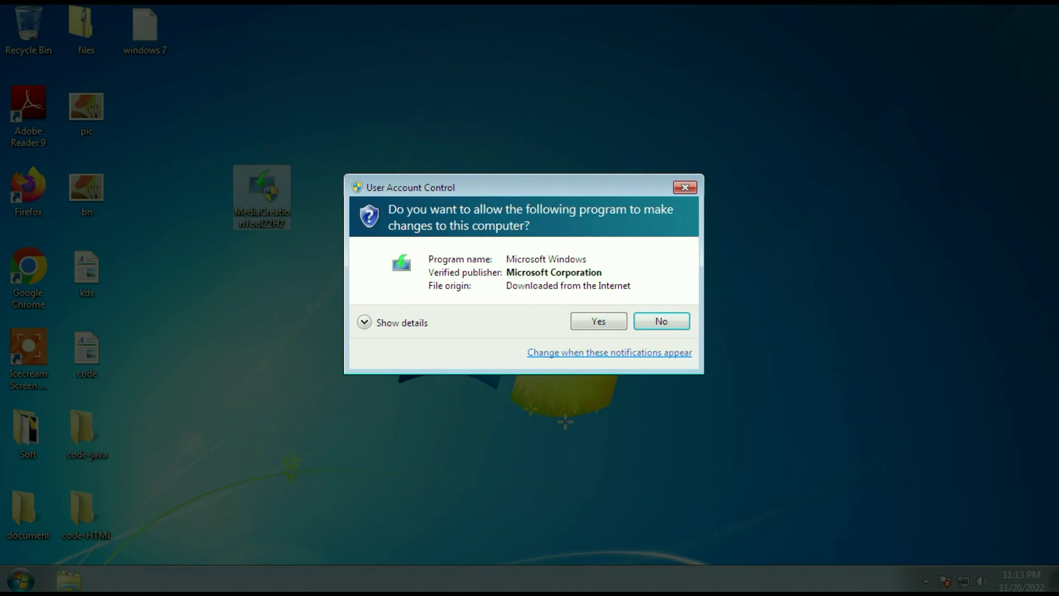
left_click(607, 323)
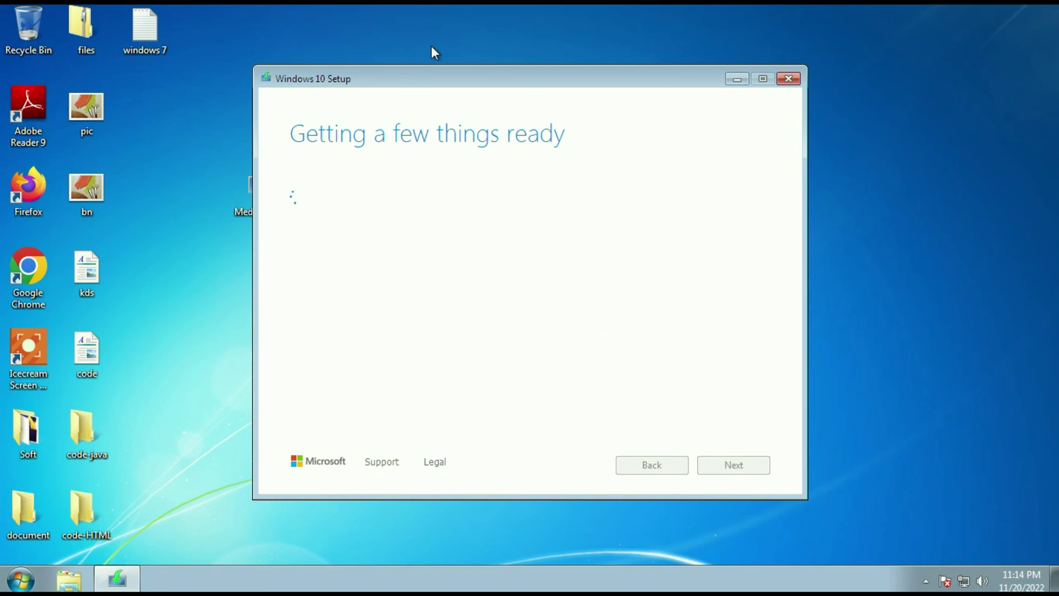
Accept the Windows 10 Setup license terms and choose to create installation media for another PC
left_click_drag(402, 78, 477, 79)
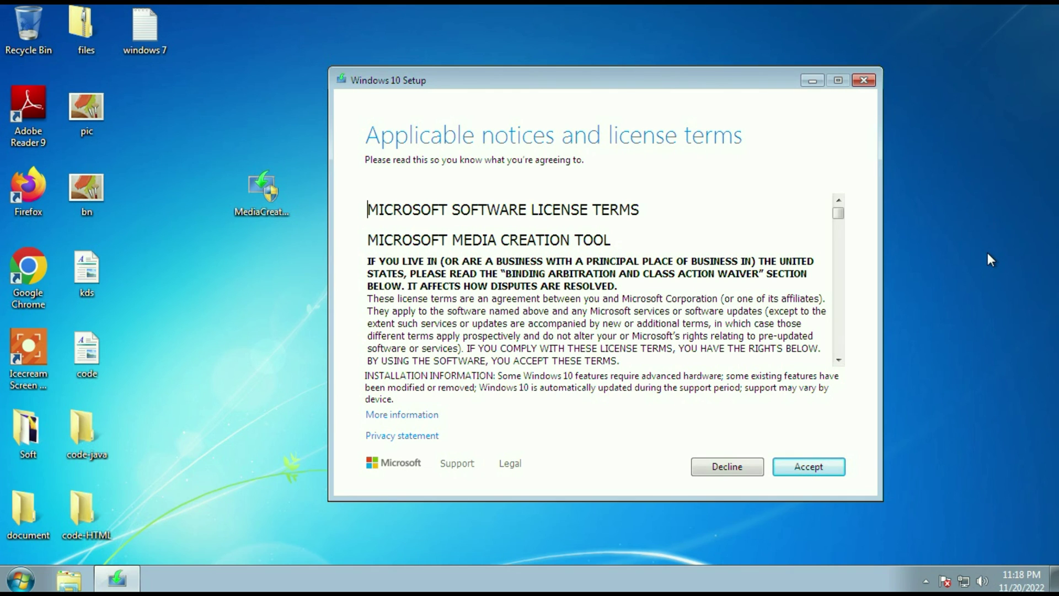
left_click(825, 466)
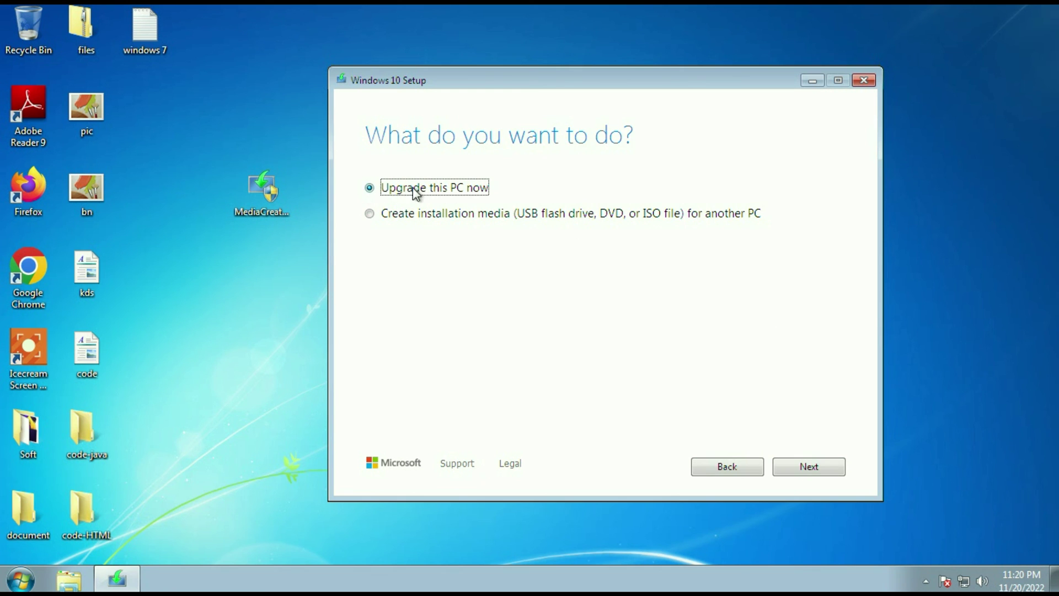
left_click(394, 214)
left_click(377, 217)
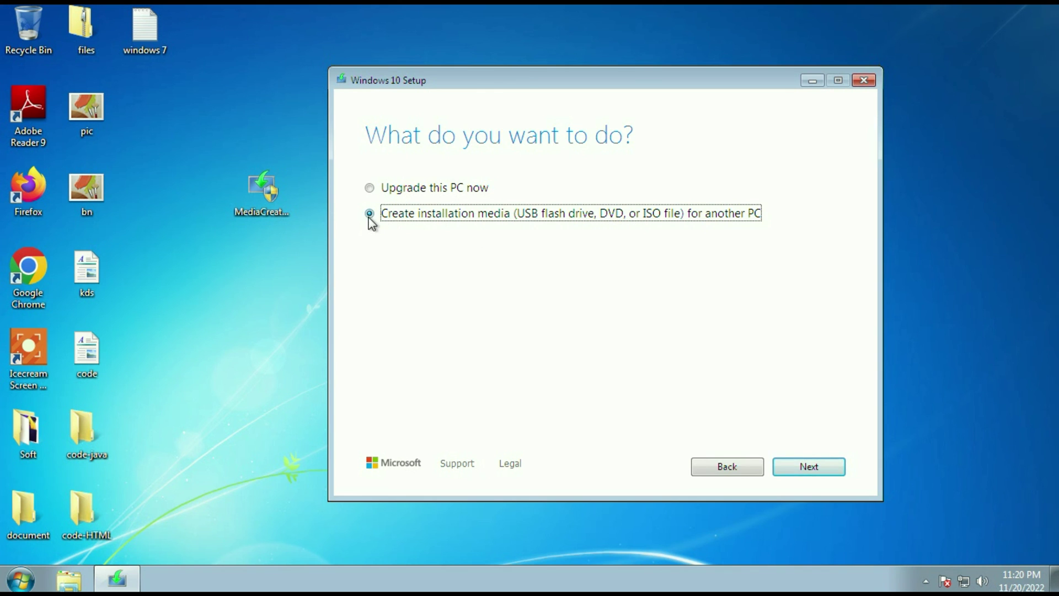
left_click(824, 466)
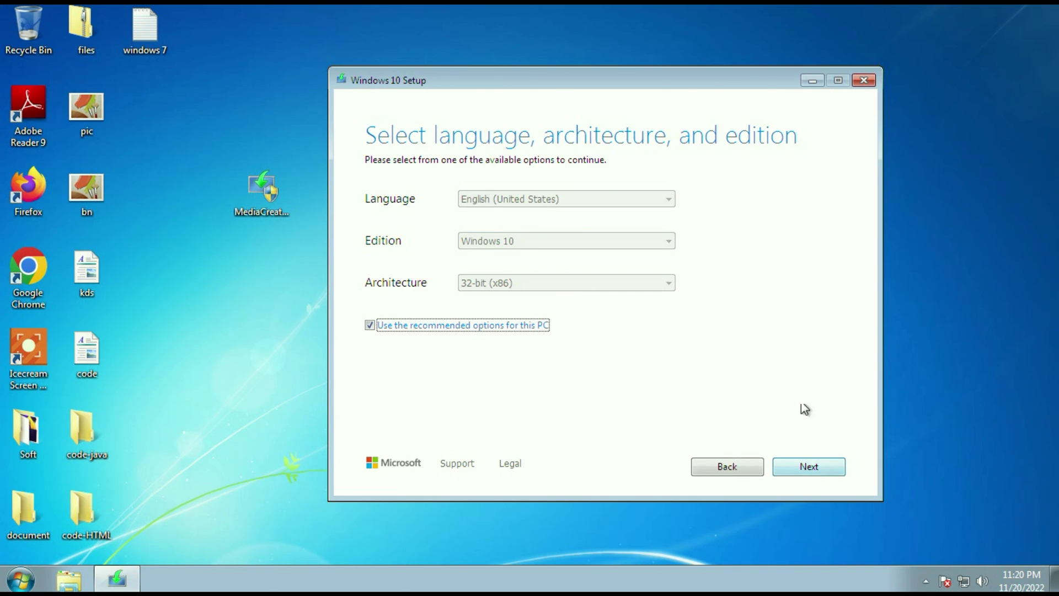
Turn off the recommended options and continue with English (United States), Windows 10 and the 64-bit (x64) architecture
left_click(370, 325)
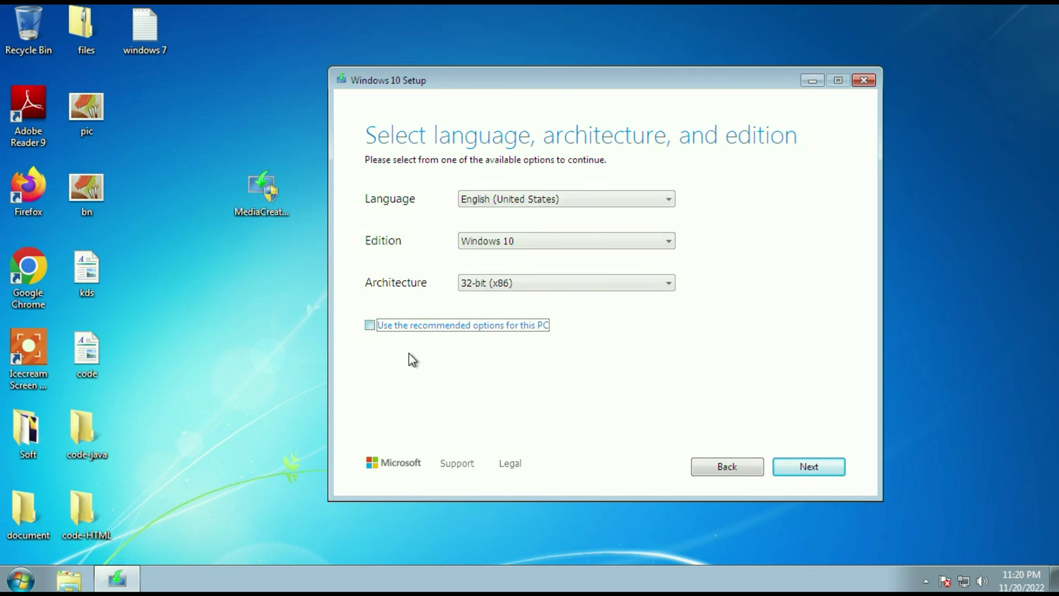
left_click(668, 199)
left_click(666, 196)
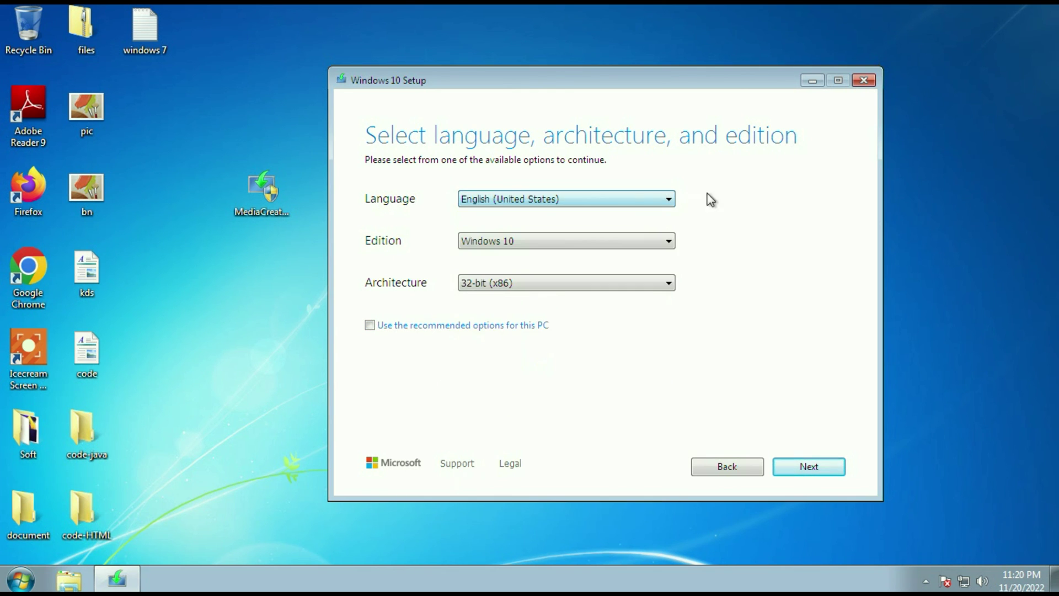
left_click(661, 243)
left_click(660, 243)
left_click(671, 281)
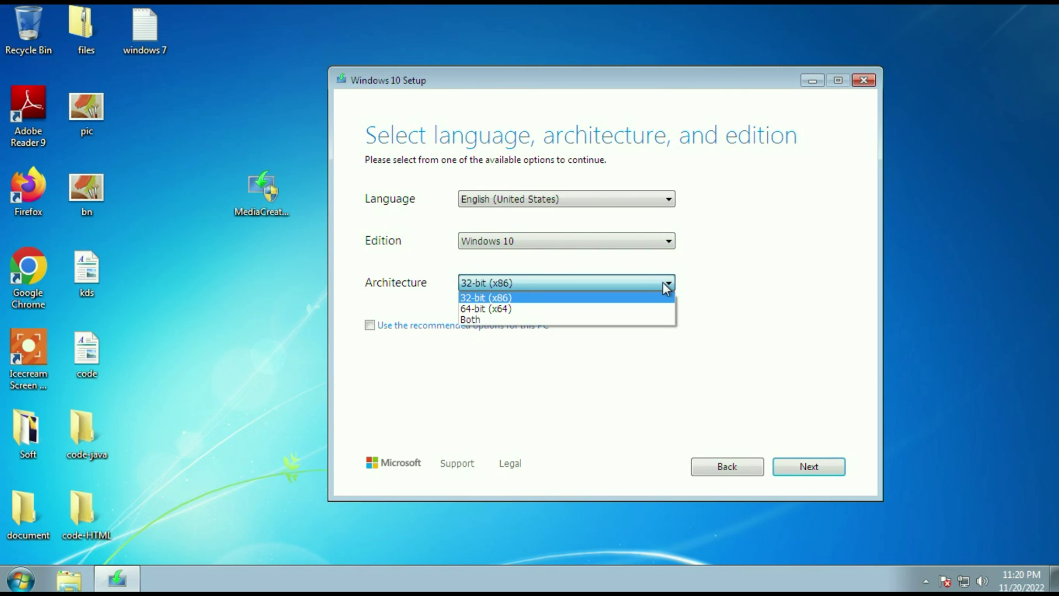
left_click(586, 310)
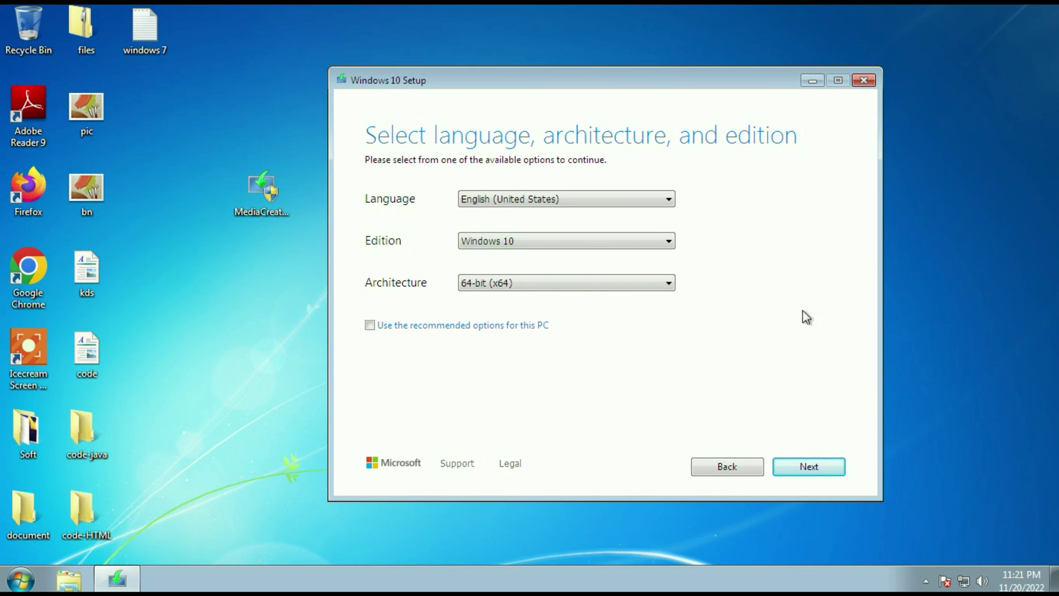
left_click(813, 471)
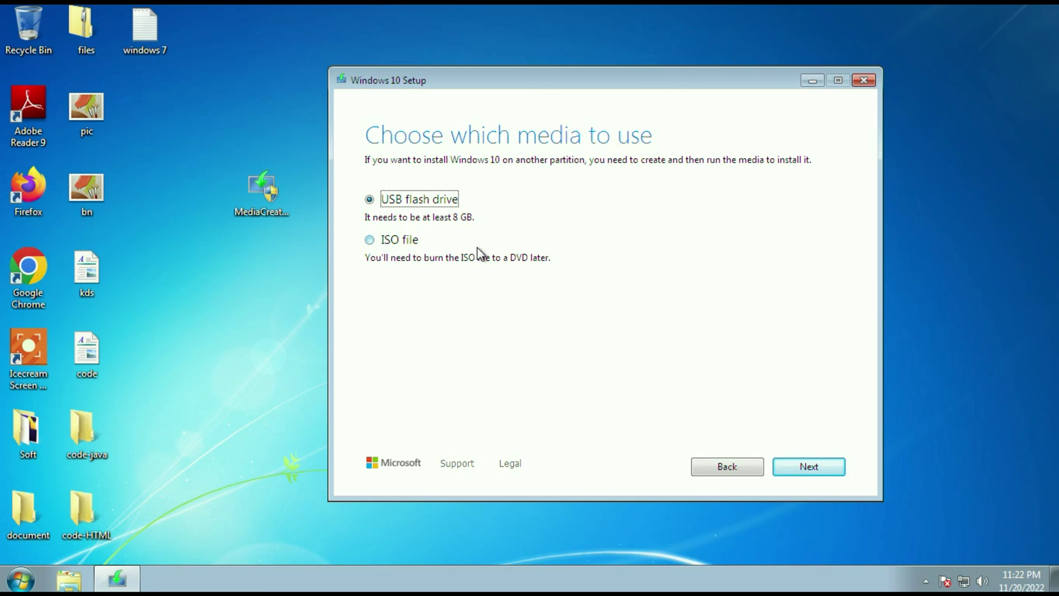
Choose ISO file as the installation media to create
left_click(371, 240)
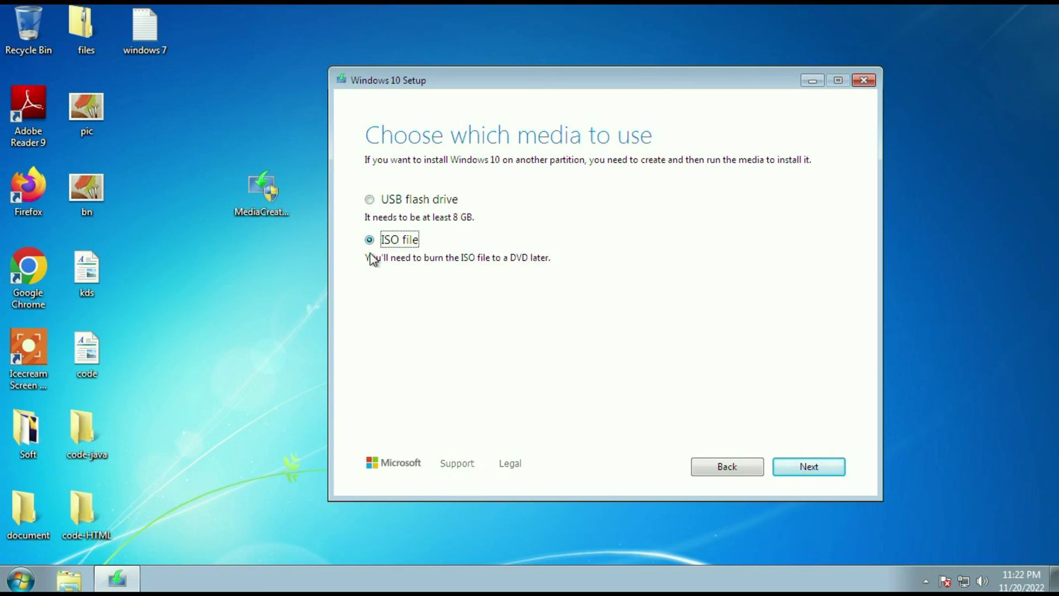